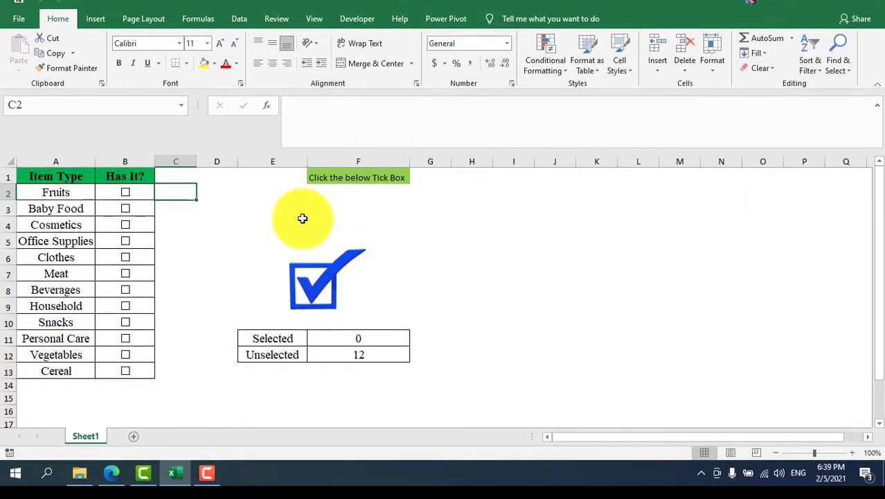
pyautogui.click(236, 217)
pyautogui.click(172, 204)
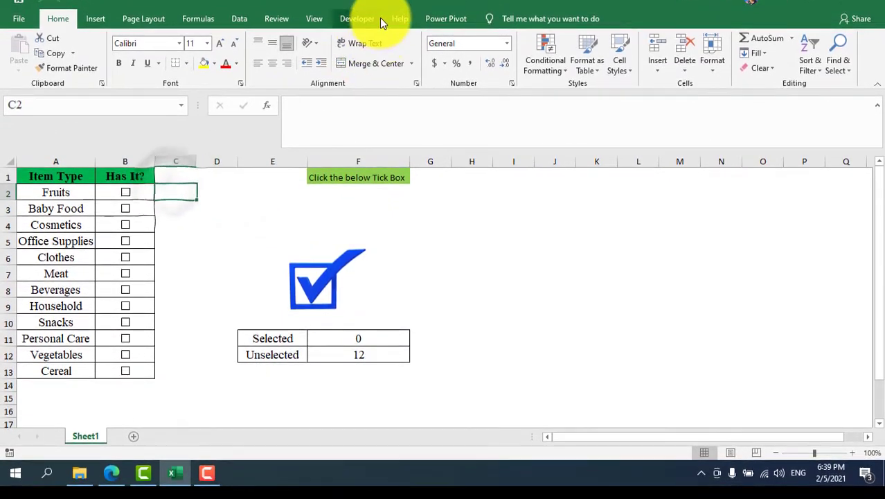
pyautogui.click(379, 18)
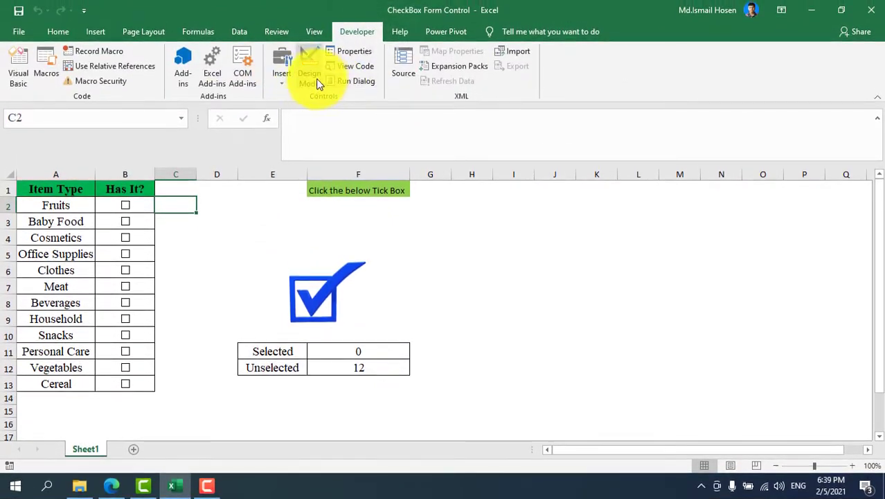
pyautogui.click(281, 74)
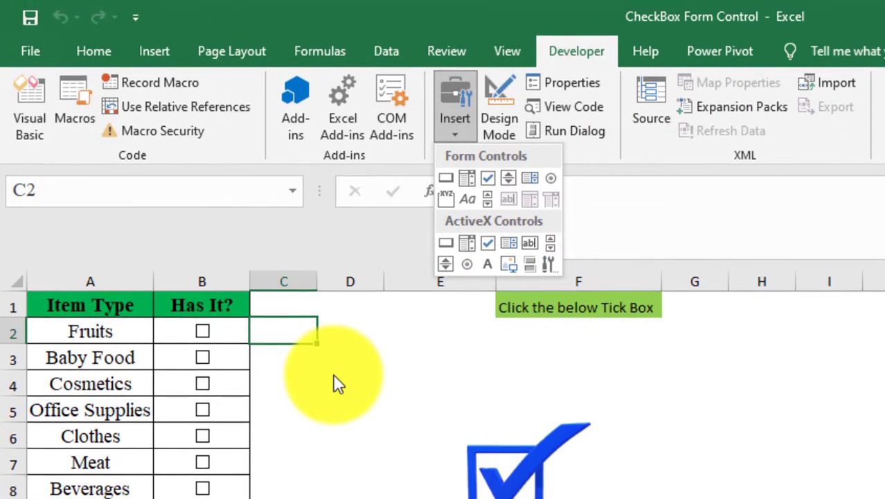
pyautogui.click(333, 374)
pyautogui.click(332, 330)
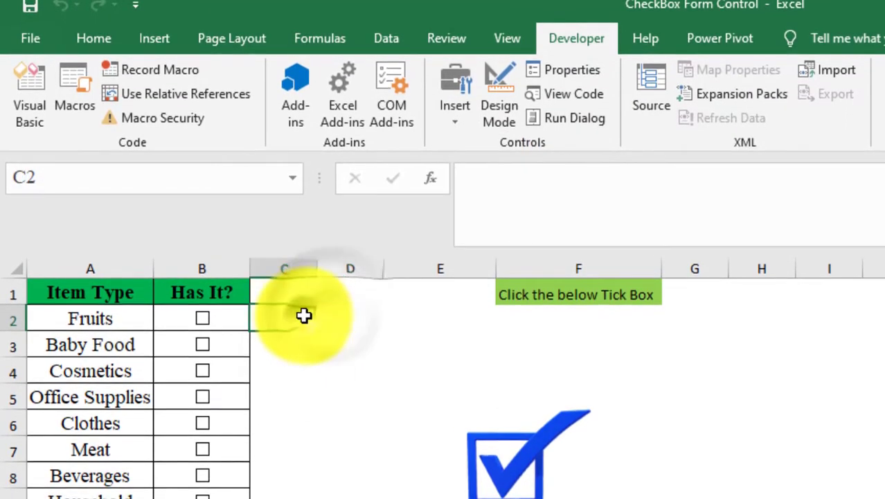
pyautogui.click(346, 318)
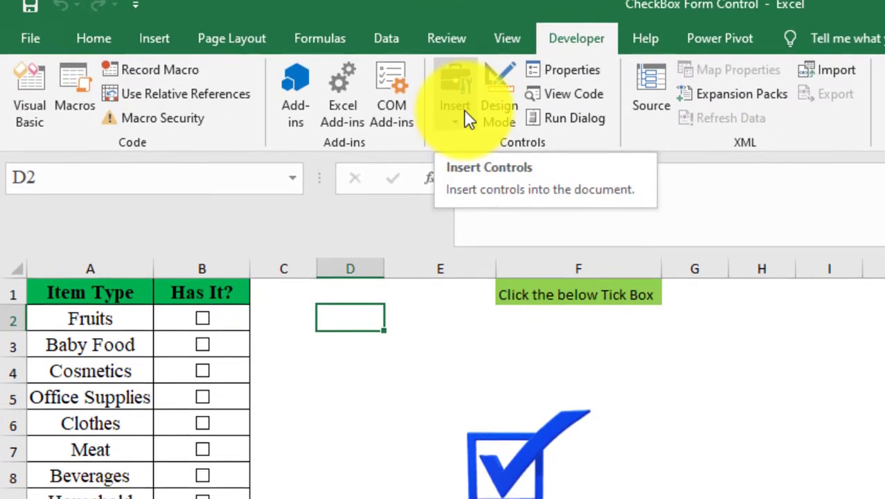
pyautogui.click(466, 118)
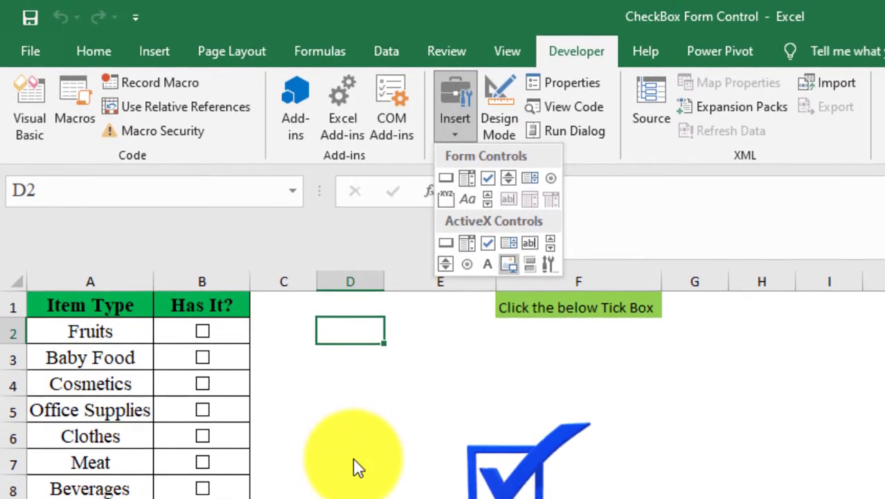
pyautogui.click(346, 457)
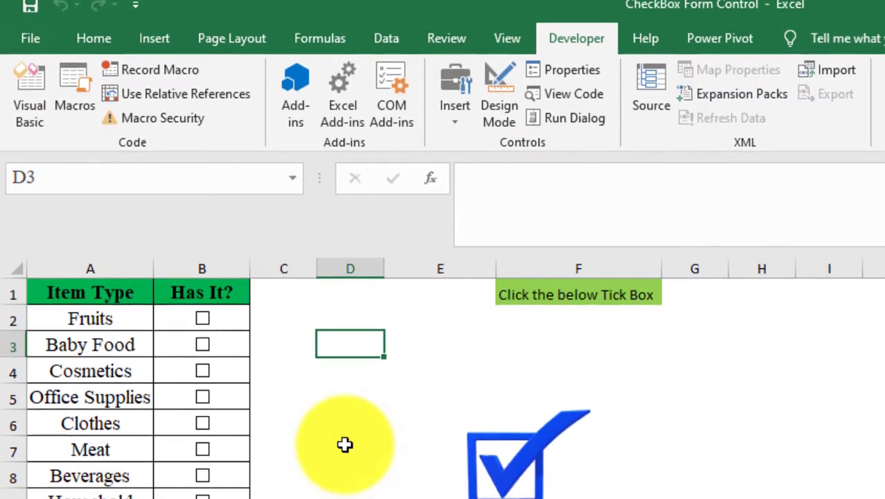
pyautogui.press('Down')
pyautogui.press('Down')
pyautogui.press('Down')
pyautogui.press('Down')
pyautogui.press('Down')
pyautogui.press('Down')
pyautogui.press('Down')
pyautogui.press('Down')
pyautogui.press('Down')
pyautogui.press('Down')
pyautogui.press('Down')
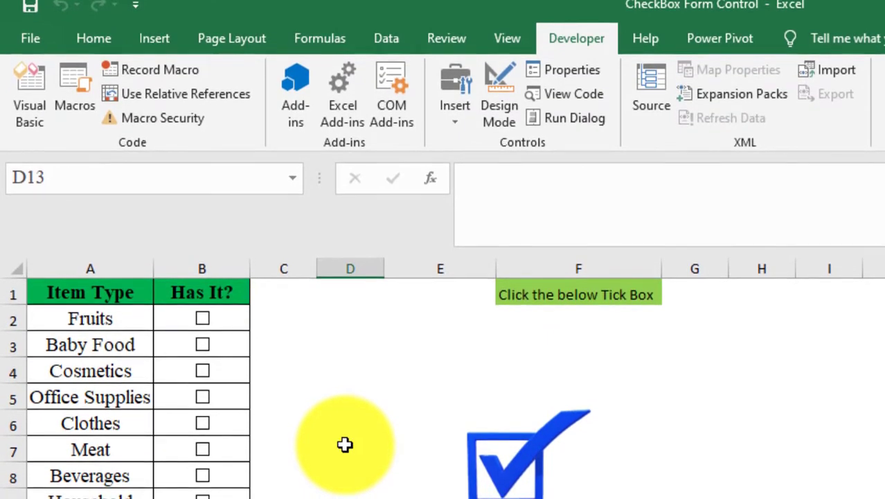
# - Turn on Design Mode and choose the Check Box form control for insertion
pyautogui.click(500, 115)
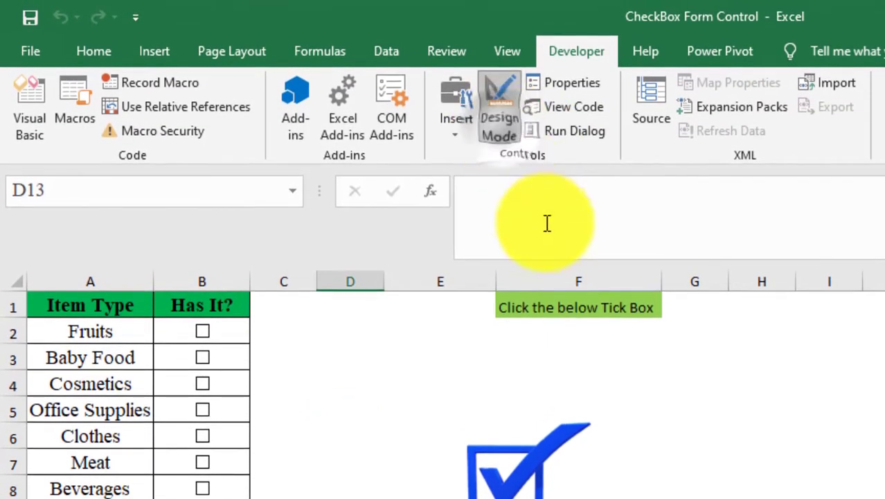
pyautogui.click(450, 118)
pyautogui.click(491, 172)
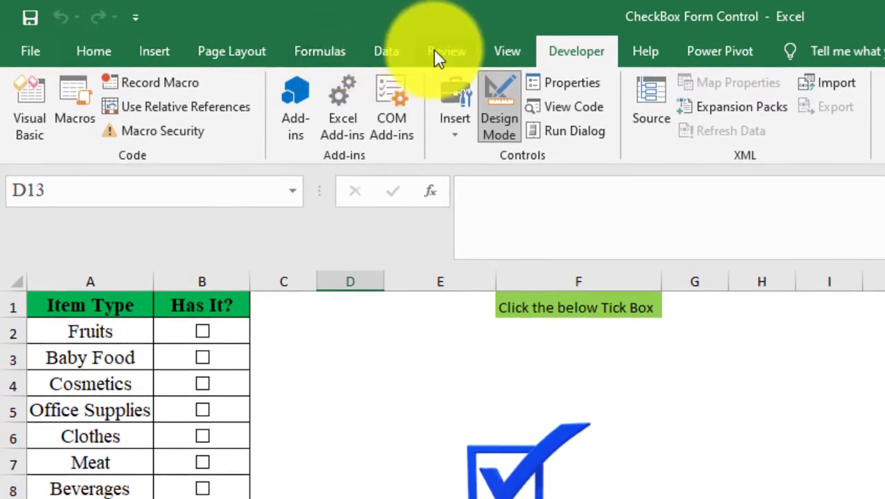
# - Show the worksheet gridlines, then draw a check box and move it into cell D2
pyautogui.click(494, 51)
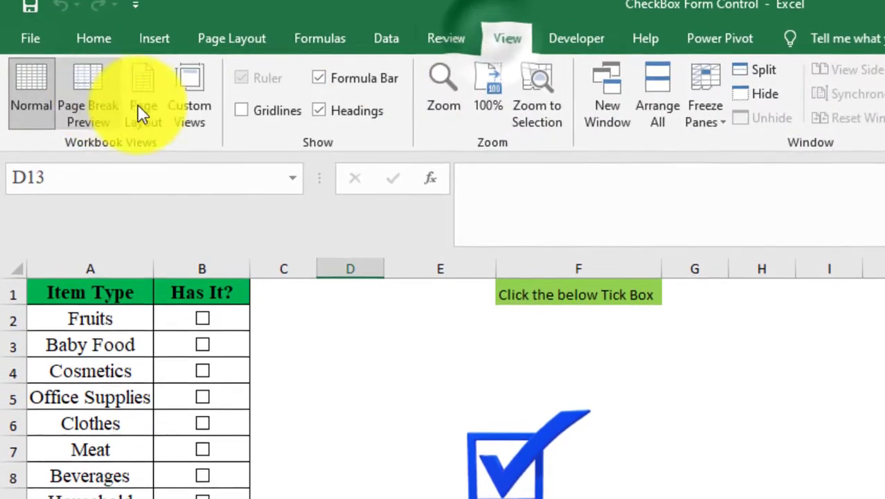
pyautogui.click(277, 115)
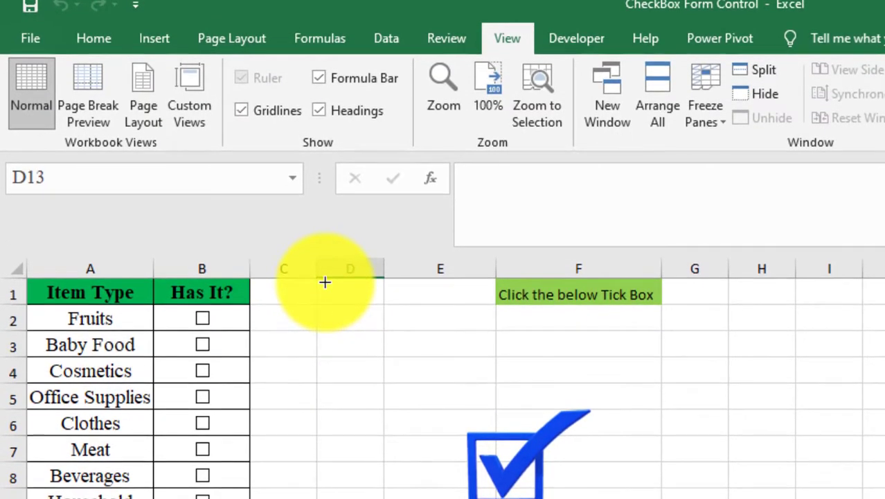
pyautogui.moveTo(329, 282); pyautogui.dragTo(383, 306)
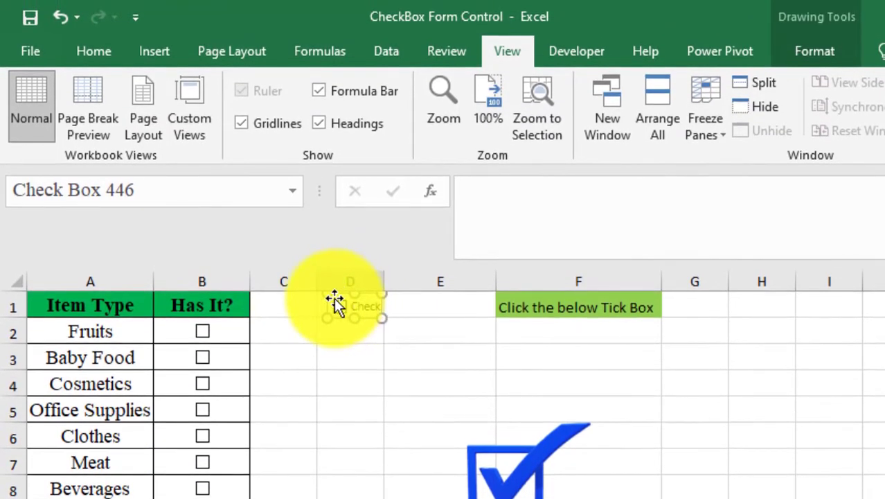
pyautogui.moveTo(334, 297); pyautogui.dragTo(335, 308)
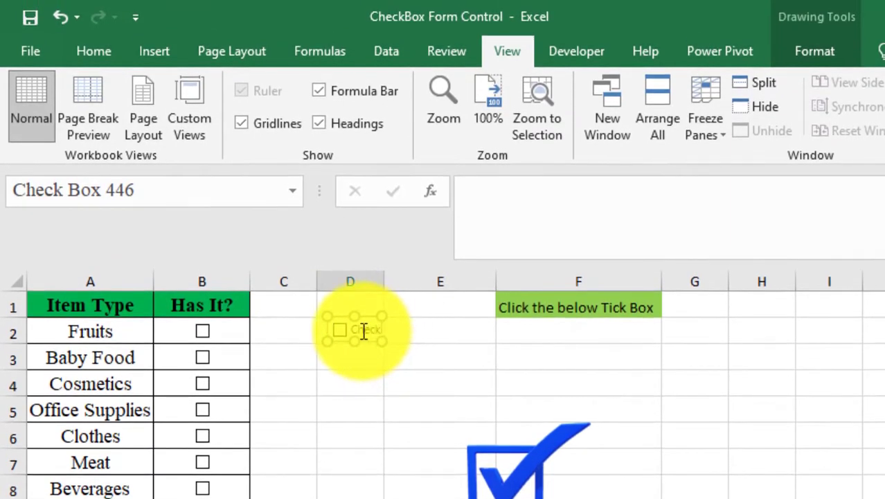
# - Delete the check box's caption text so only the box remains, then deselect it
pyautogui.click(364, 332)
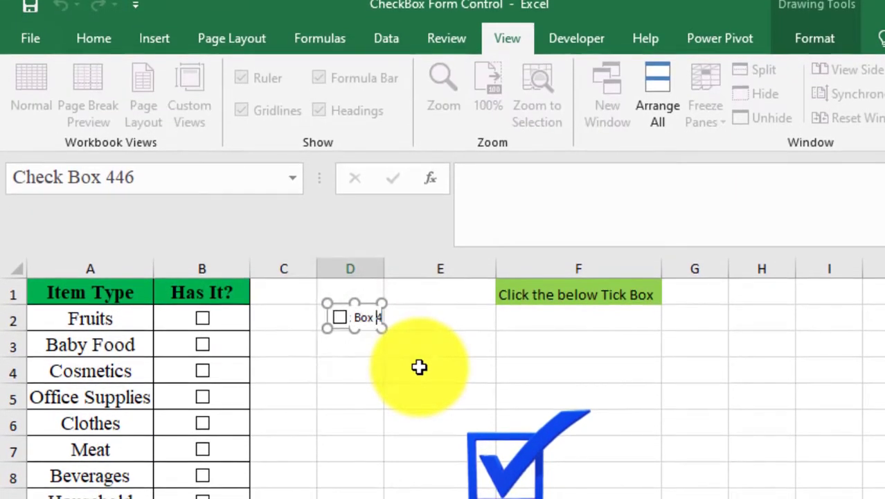
pyautogui.press('Right')
pyautogui.press('Right')
pyautogui.press('Right')
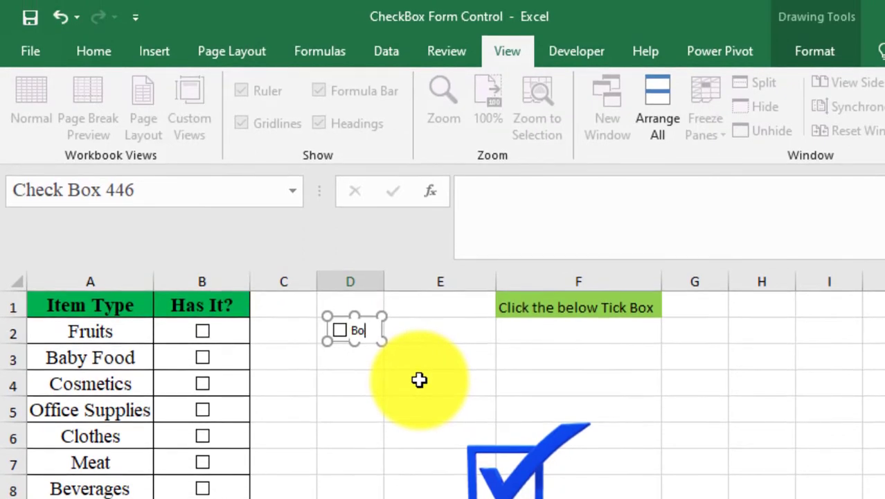
pyautogui.press('BackSpace')
pyautogui.press('BackSpace')
pyautogui.press('BackSpace')
pyautogui.press('BackSpace')
pyautogui.press('BackSpace')
pyautogui.press('BackSpace')
pyautogui.press('BackSpace')
pyautogui.press('BackSpace')
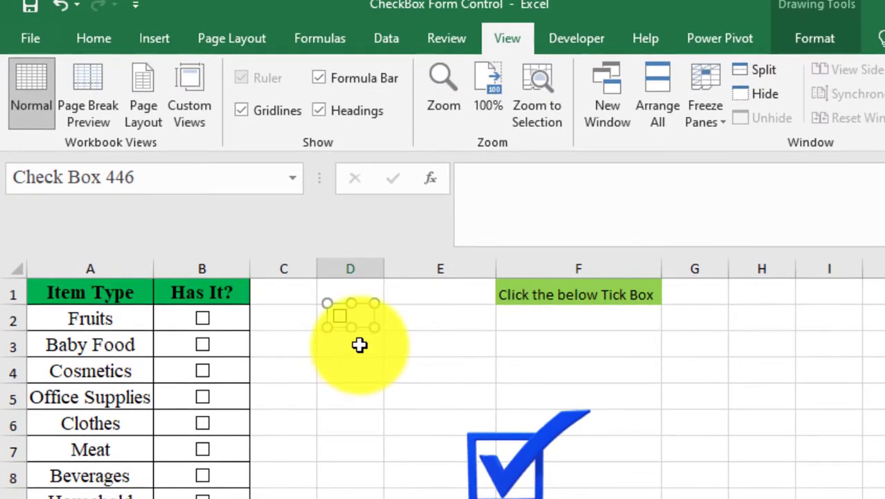
pyautogui.click(359, 345)
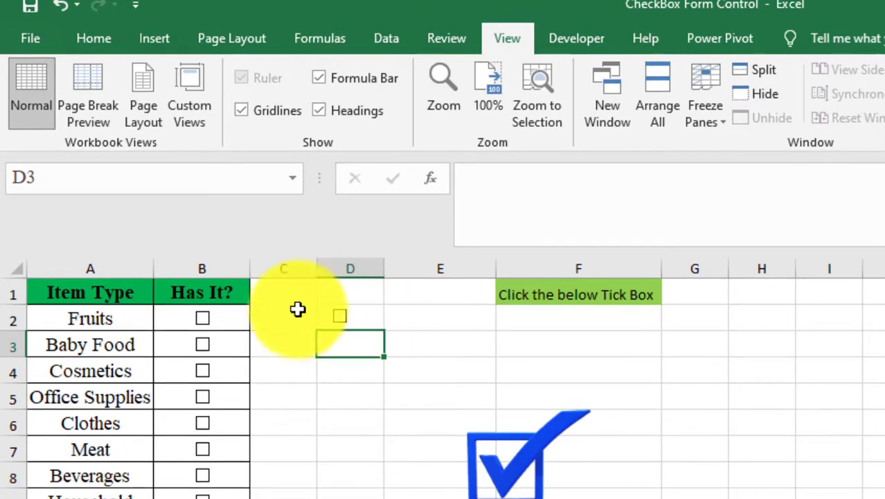
# - Select the check box and set its Format Control cell link to $C$2
pyautogui.click(339, 315)
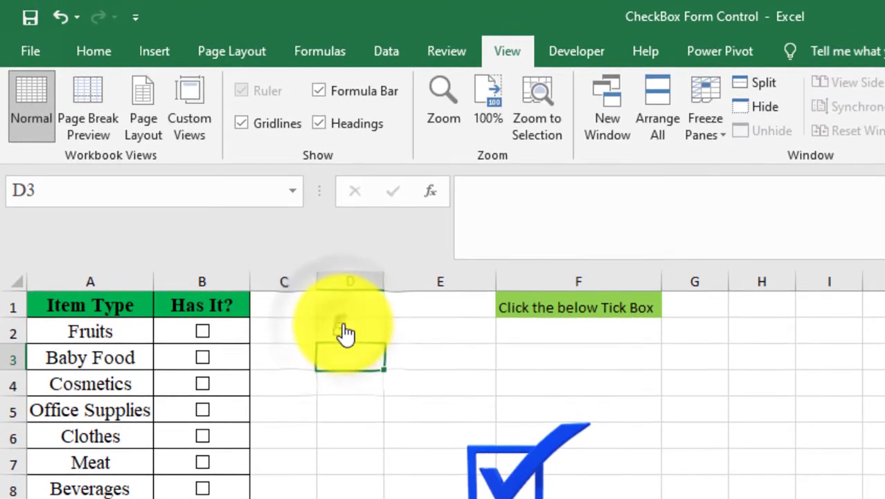
pyautogui.click(342, 328)
pyautogui.click(343, 328)
pyautogui.click(342, 327)
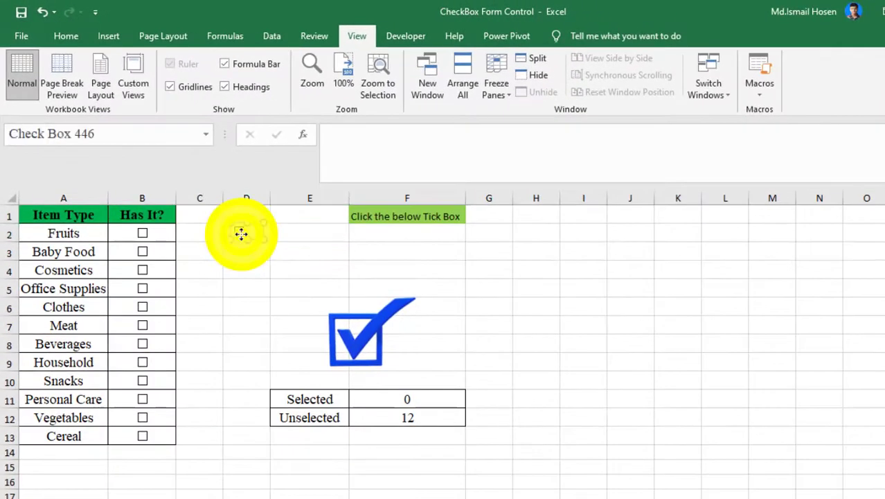
pyautogui.rightClick(241, 233)
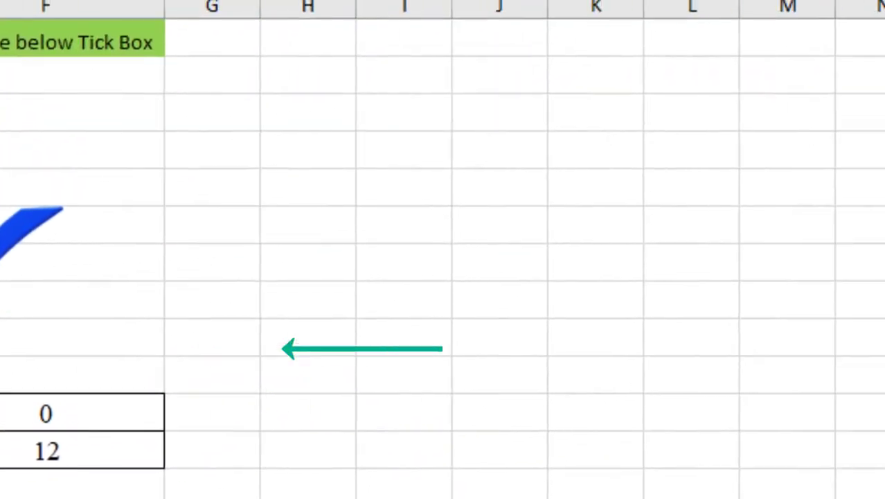
pyautogui.click(263, 349)
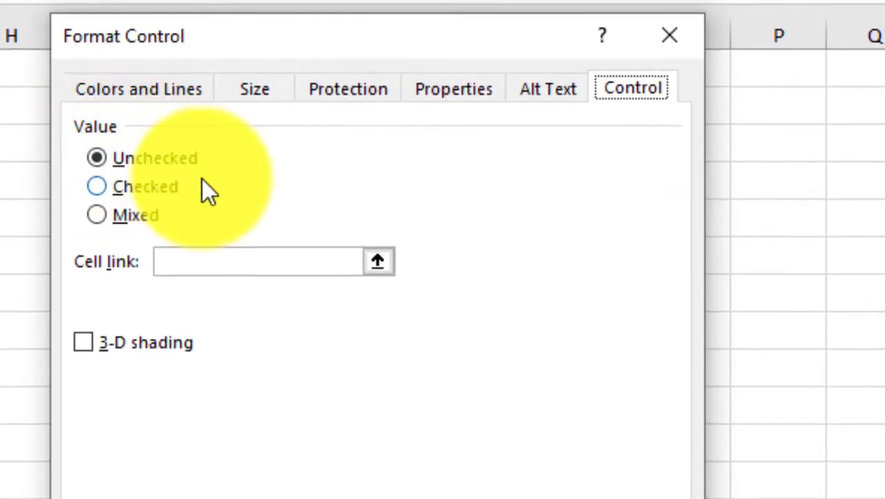
pyautogui.click(226, 261)
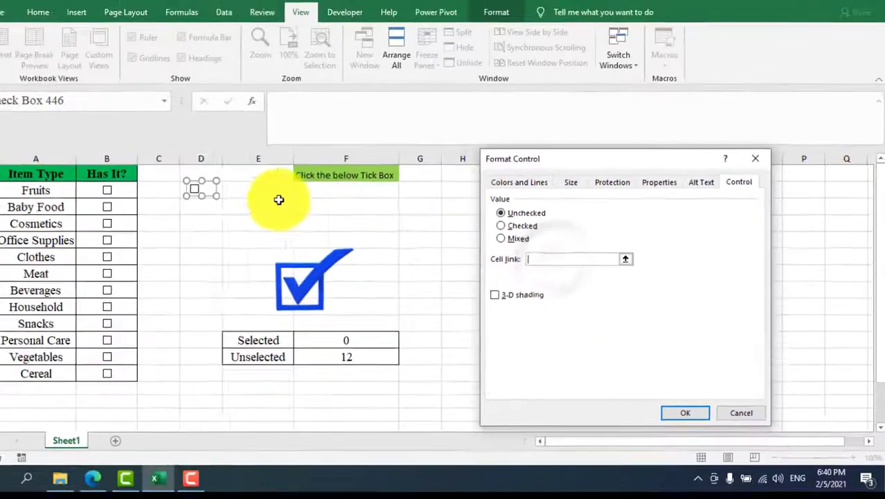
pyautogui.click(243, 189)
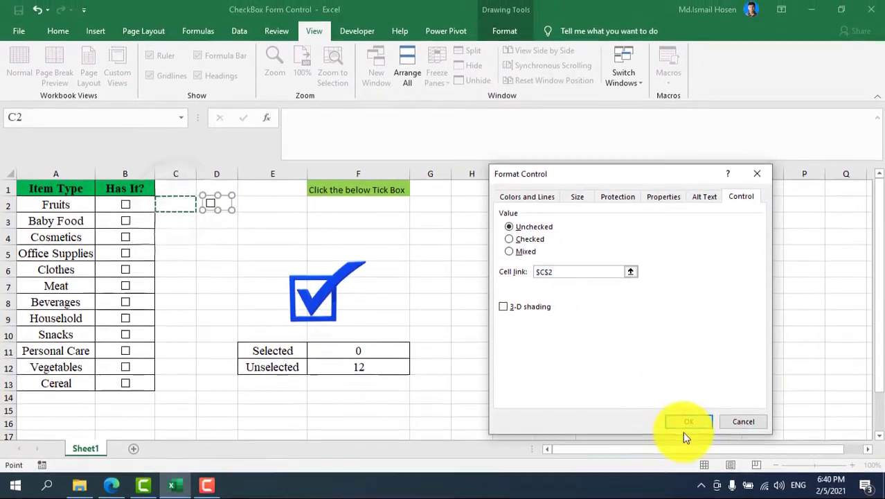
pyautogui.click(688, 408)
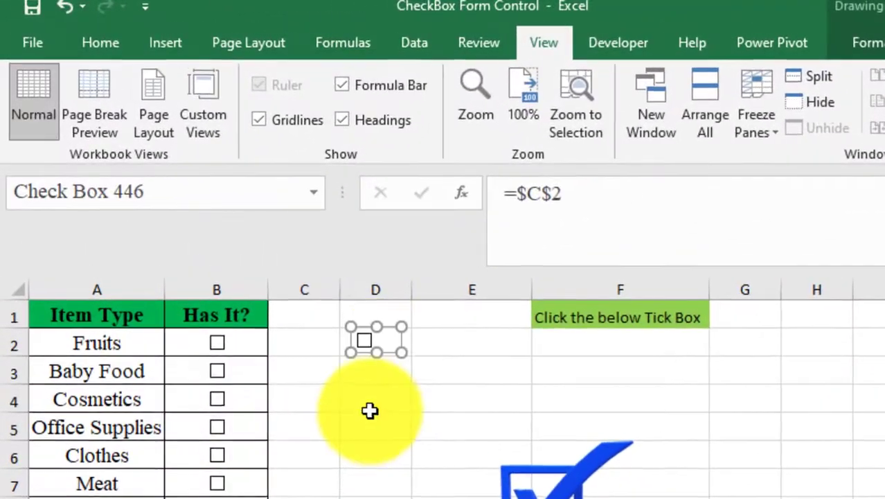
# - Tick and untick the new check box to test its linked cell C2
pyautogui.click(212, 258)
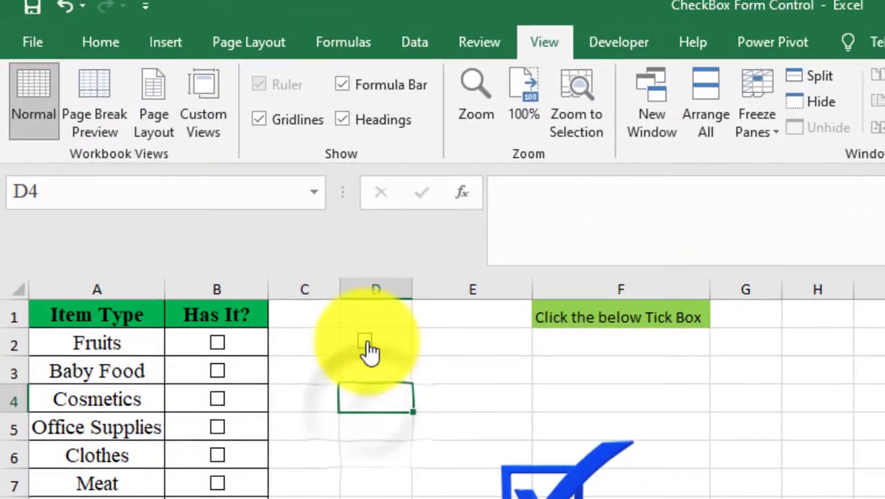
pyautogui.click(367, 348)
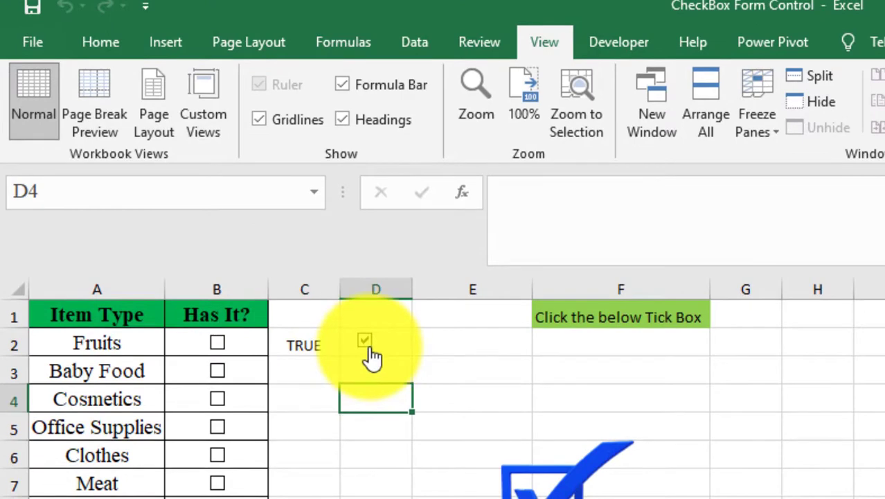
pyautogui.click(369, 348)
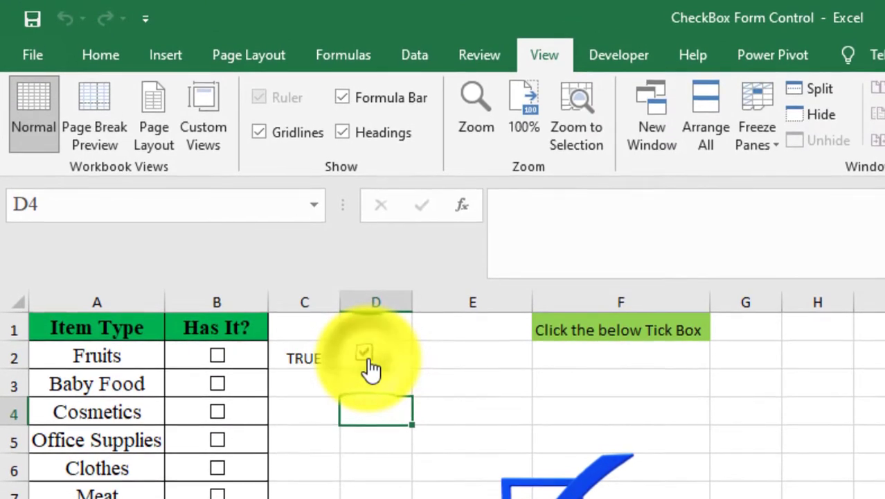
pyautogui.click(369, 360)
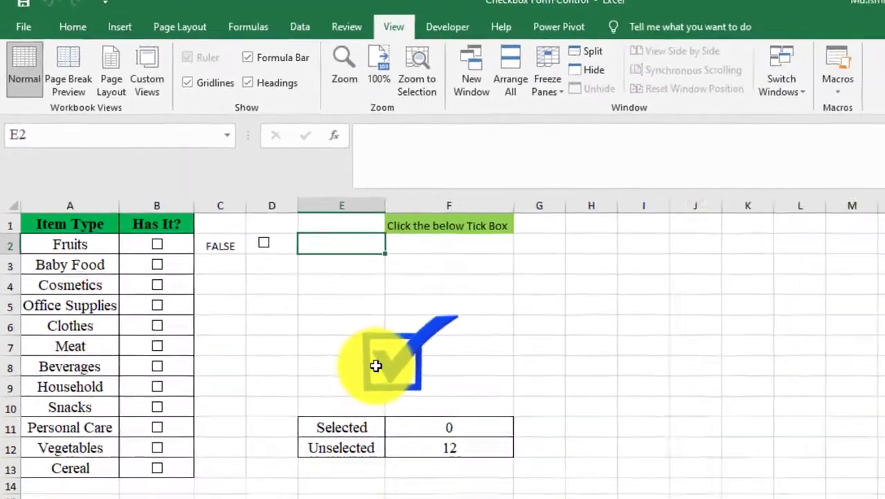
pyautogui.press('Left')
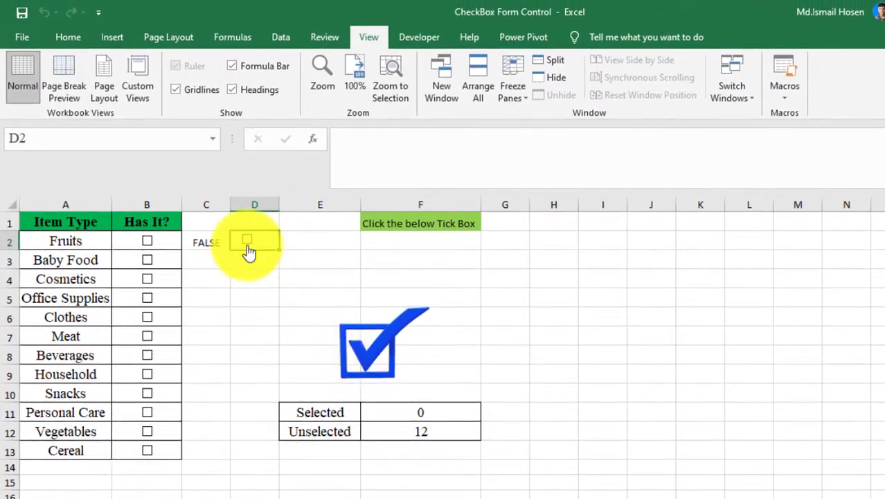
pyautogui.click(248, 248)
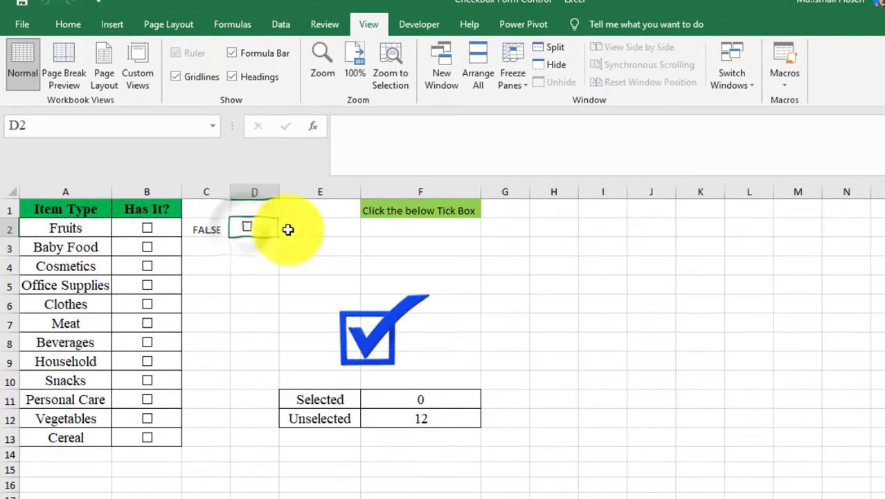
pyautogui.click(311, 234)
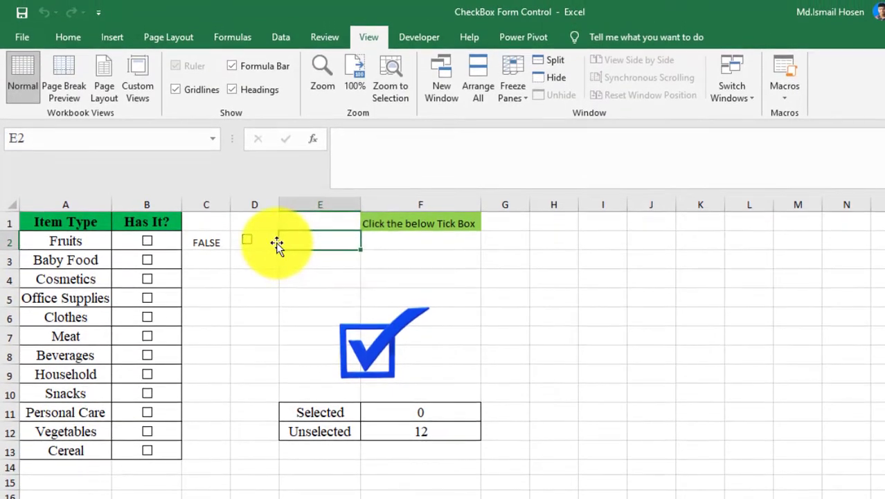
pyautogui.click(274, 242)
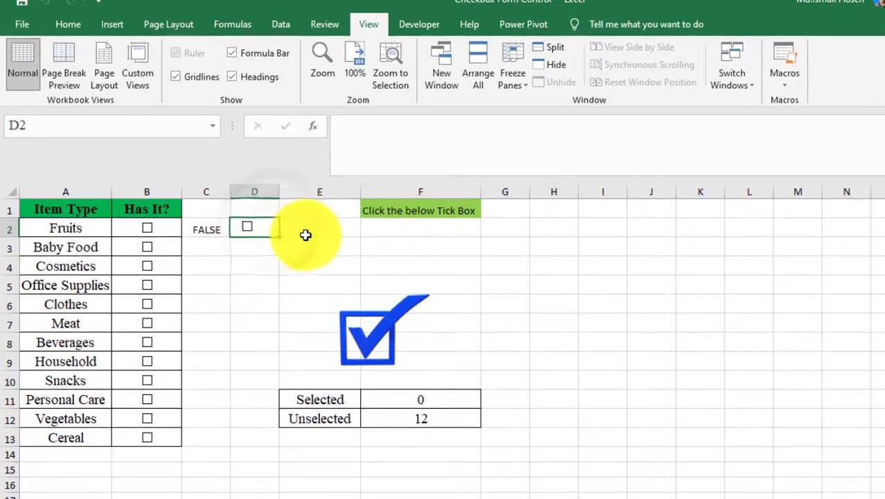
pyautogui.click(310, 233)
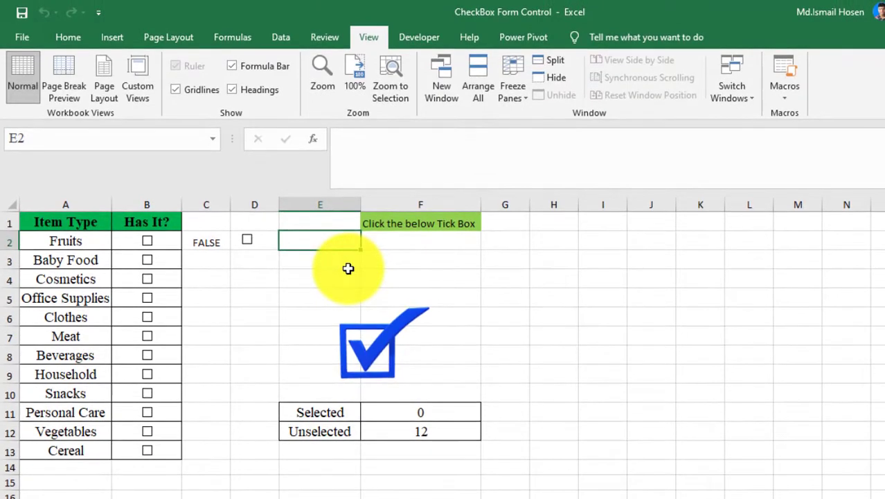
pyautogui.press('Left')
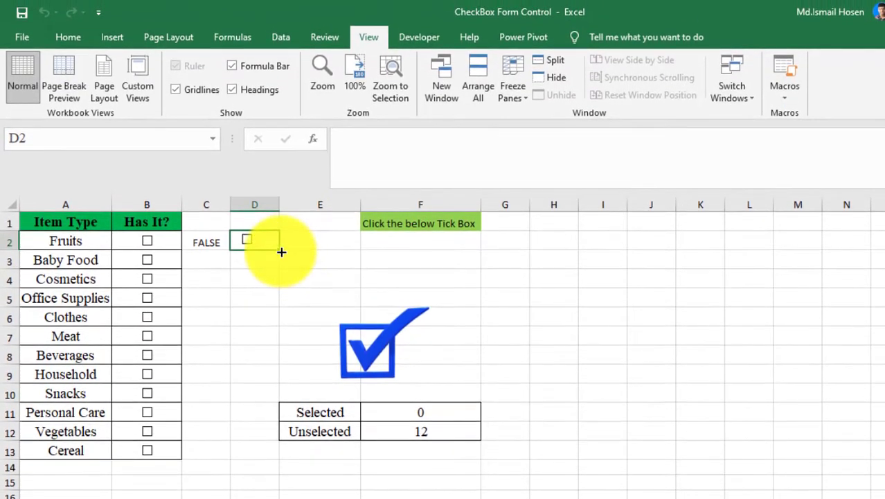
# - Fill the check box down column D to row 13 and tick and untick the copies to test them
pyautogui.moveTo(281, 252); pyautogui.dragTo(280, 456)
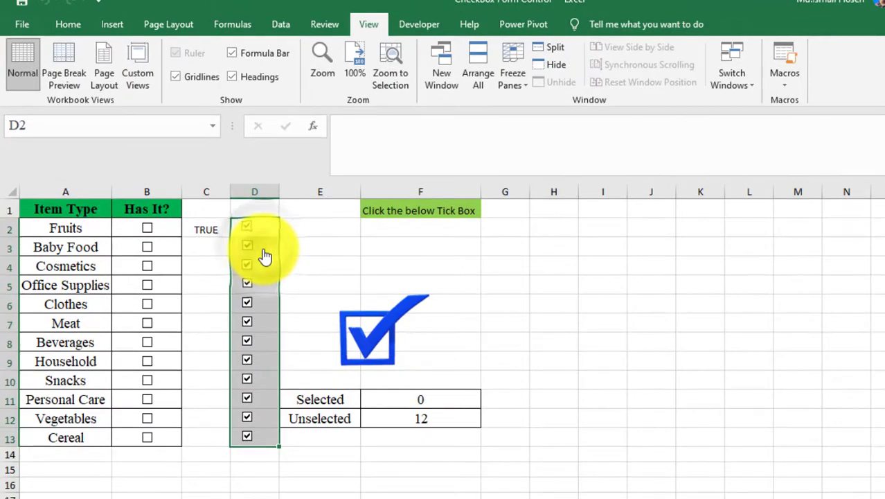
pyautogui.click(265, 255)
pyautogui.click(264, 255)
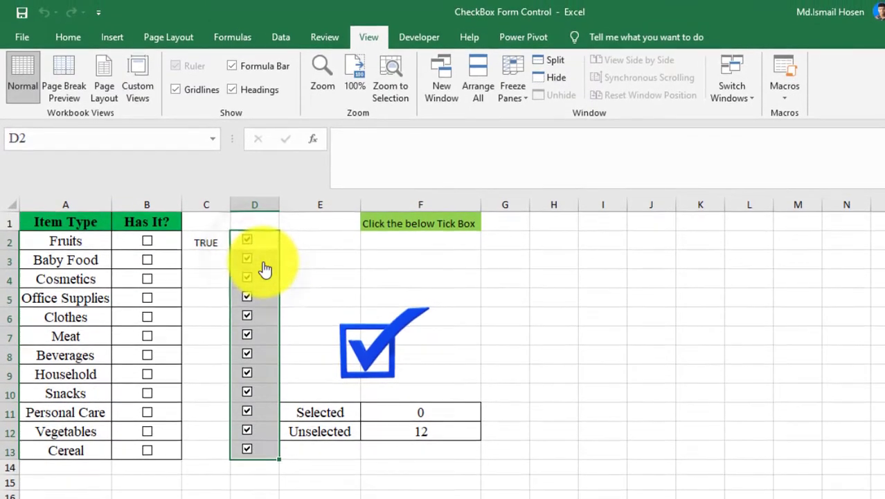
pyautogui.click(266, 270)
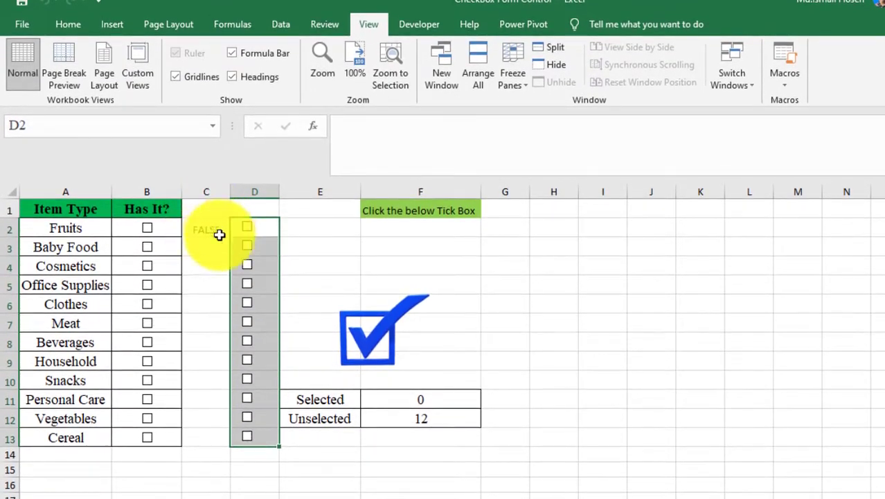
pyautogui.click(251, 255)
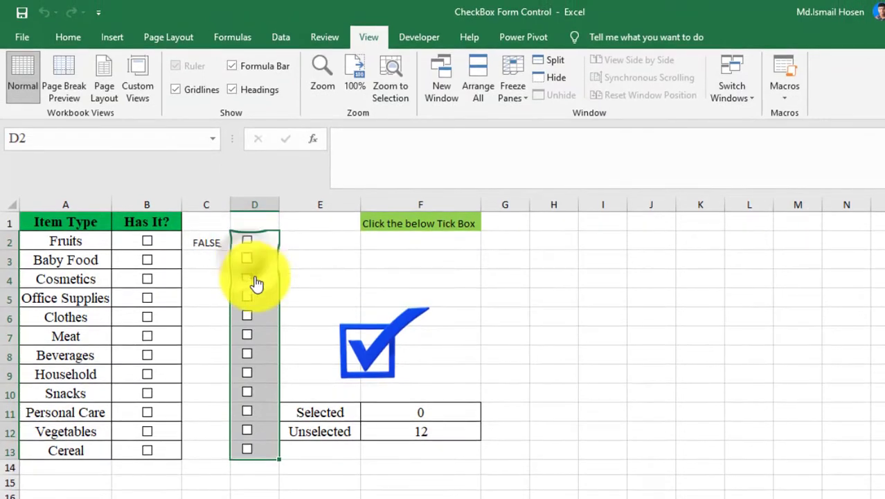
pyautogui.click(256, 283)
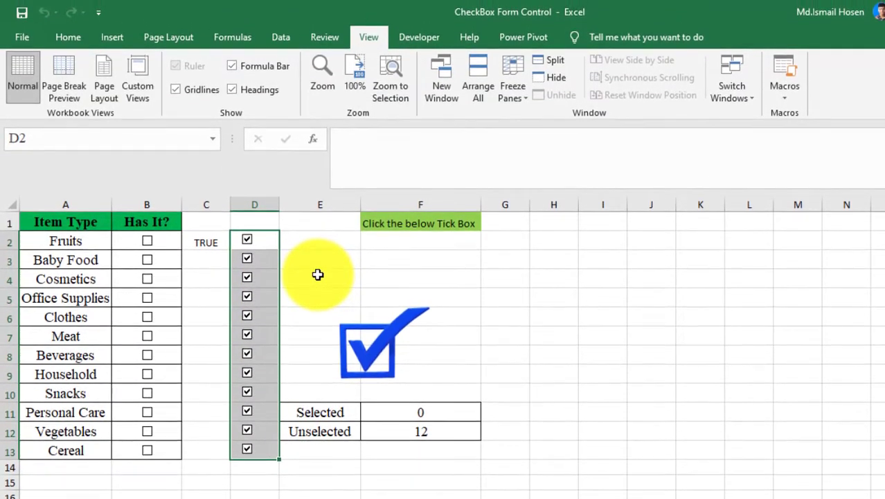
pyautogui.click(313, 260)
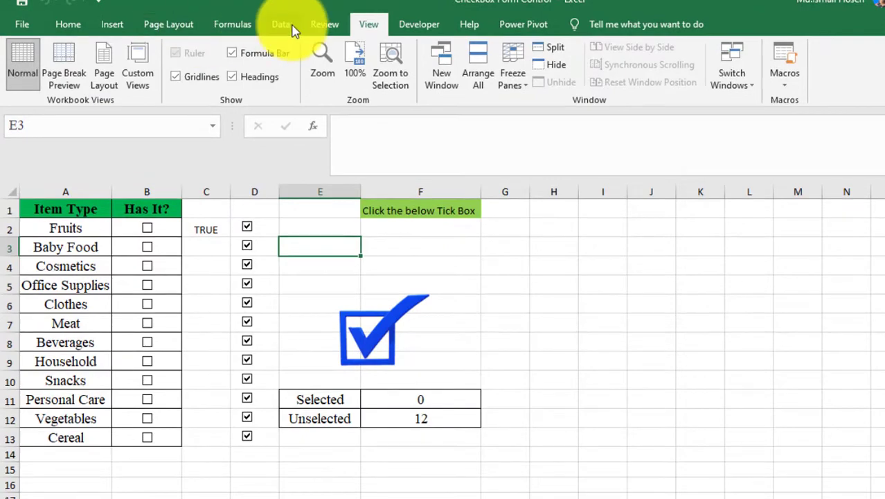
# - Open the Selection pane to examine the check box objects on the sheet, then close it
pyautogui.click(291, 26)
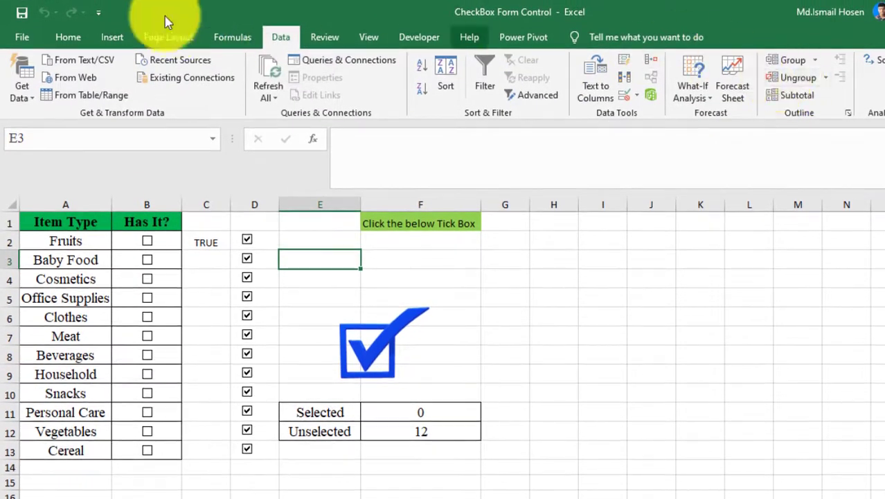
pyautogui.click(68, 36)
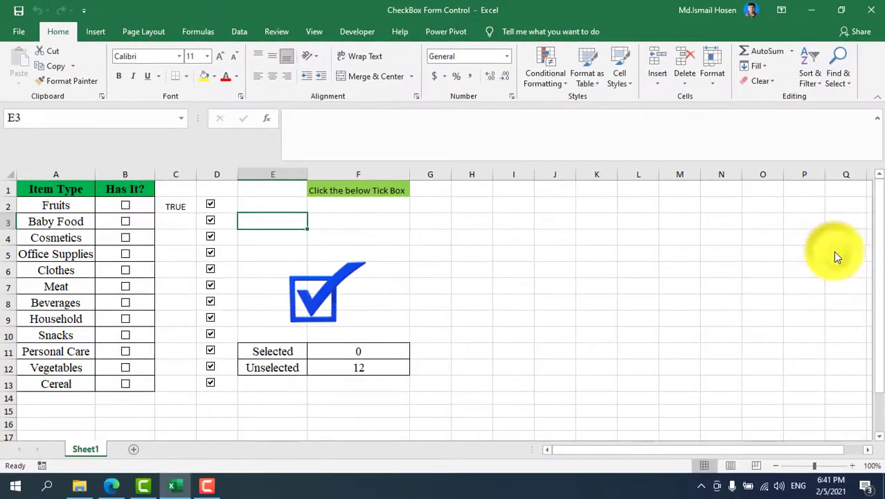
pyautogui.hotkey('alt', 'F10')
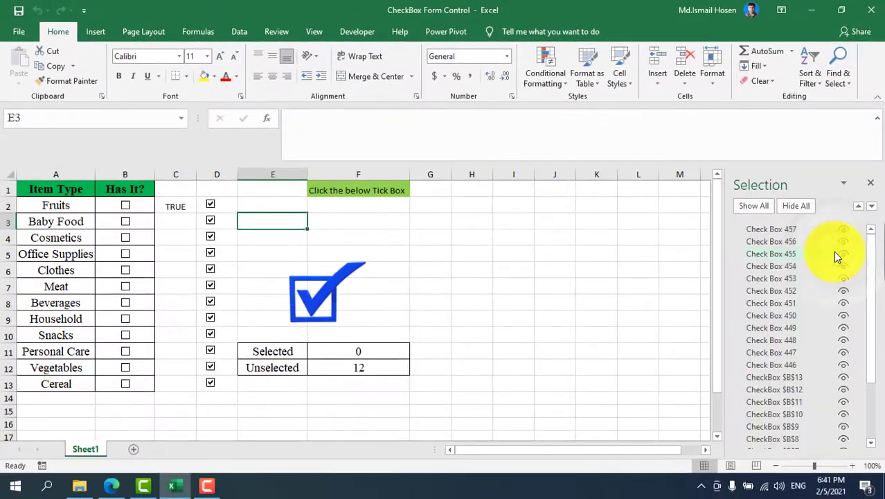
pyautogui.scroll(-2, 824, 291)
pyautogui.scroll(2, 812, 241)
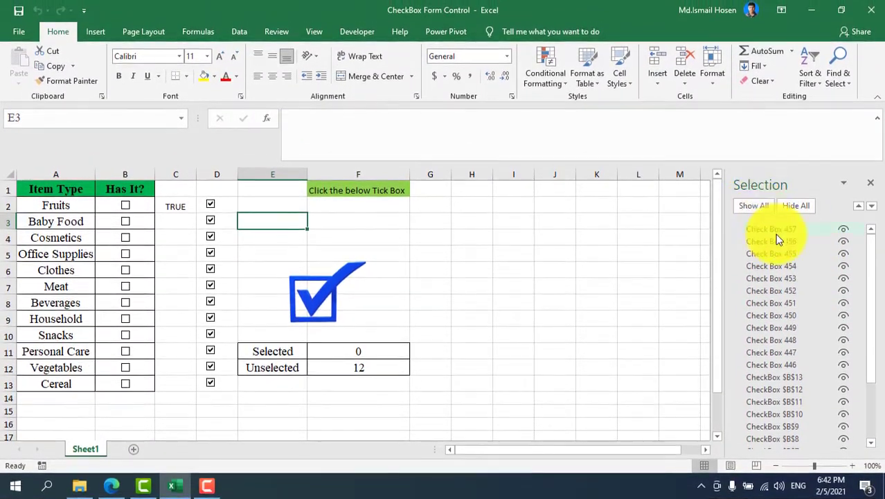
pyautogui.scroll(-2, 776, 226)
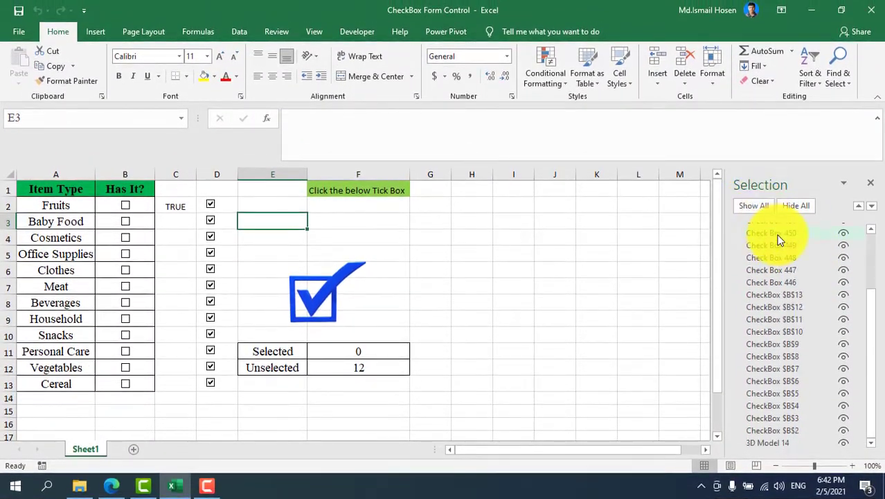
pyautogui.click(844, 182)
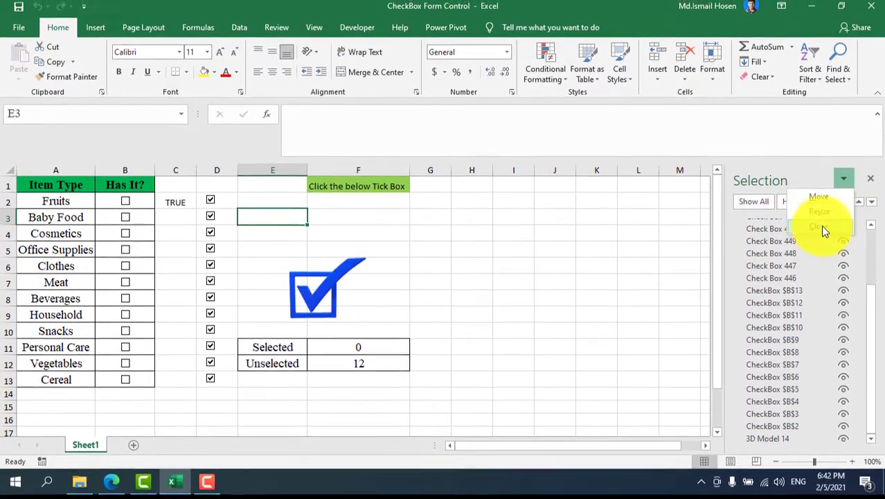
pyautogui.click(818, 216)
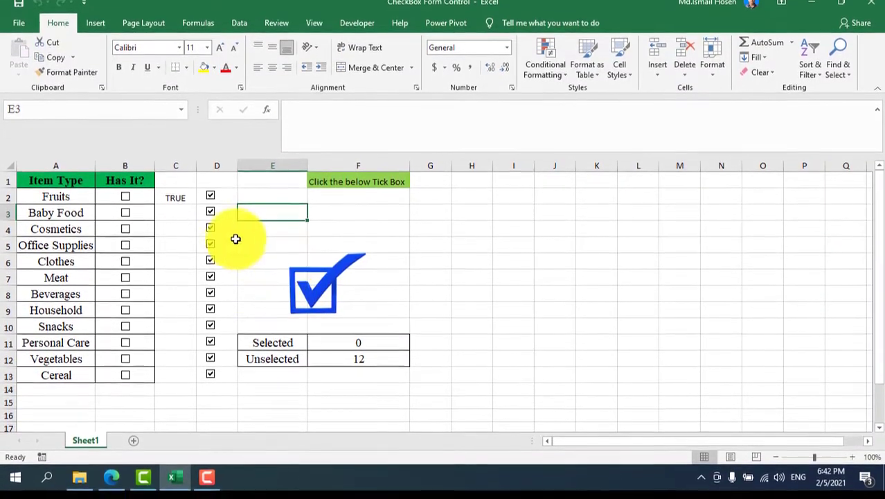
# - Untick the check boxes in column D
pyautogui.click(221, 236)
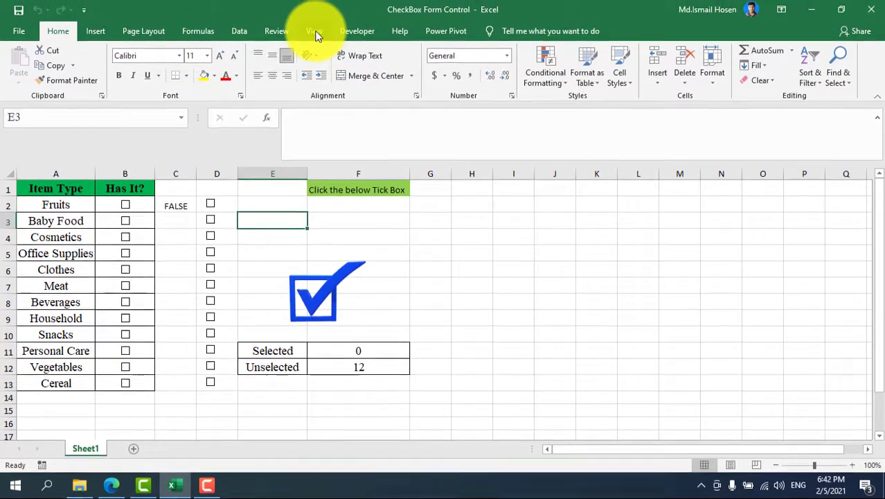
pyautogui.click(342, 20)
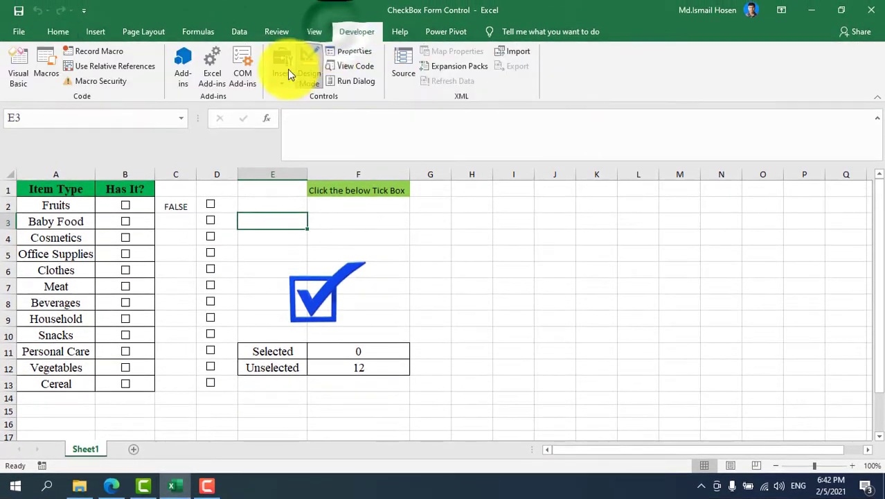
pyautogui.click(289, 71)
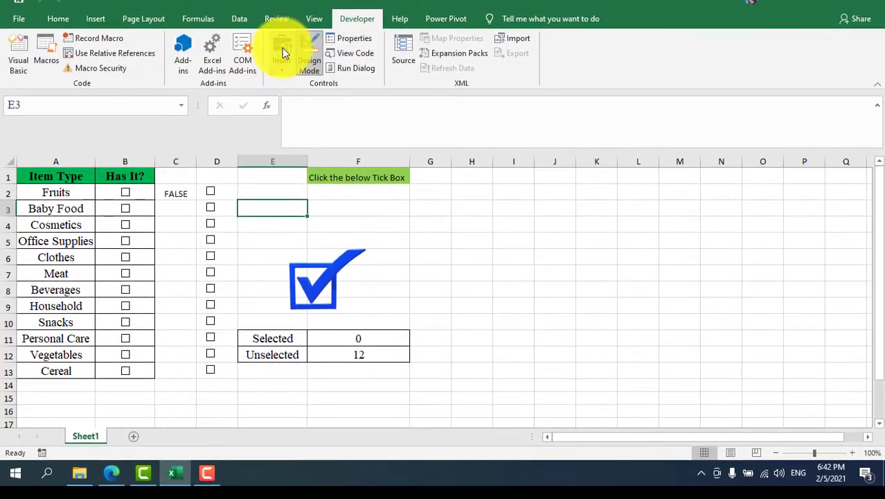
pyautogui.click(282, 47)
pyautogui.click(311, 50)
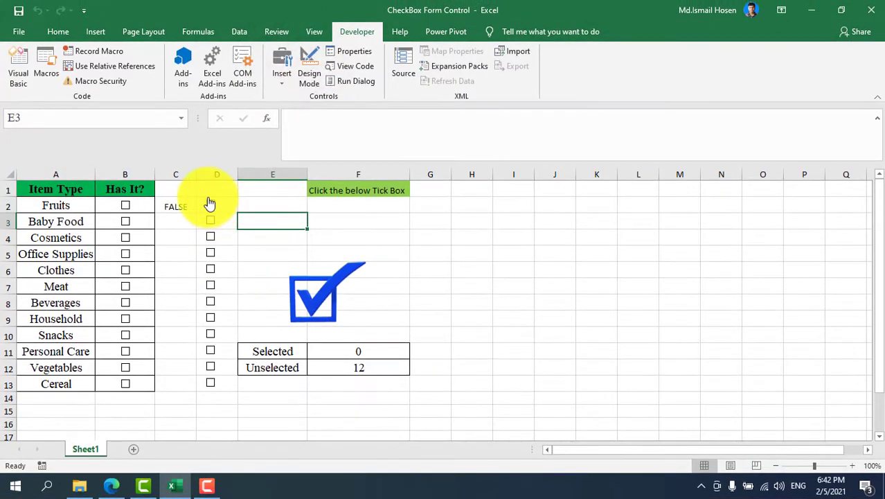
# - Select the check boxes in D3 through D13 and delete them, keeping only the one in D2
pyautogui.rightClick(210, 205)
pyautogui.press('Escape')
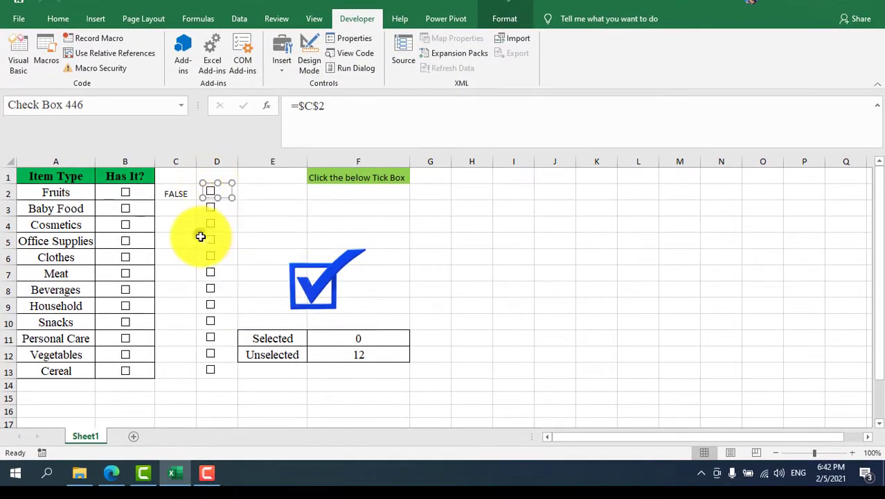
pyautogui.keyDown('ctrl'); pyautogui.click(212, 208); pyautogui.keyUp('ctrl')
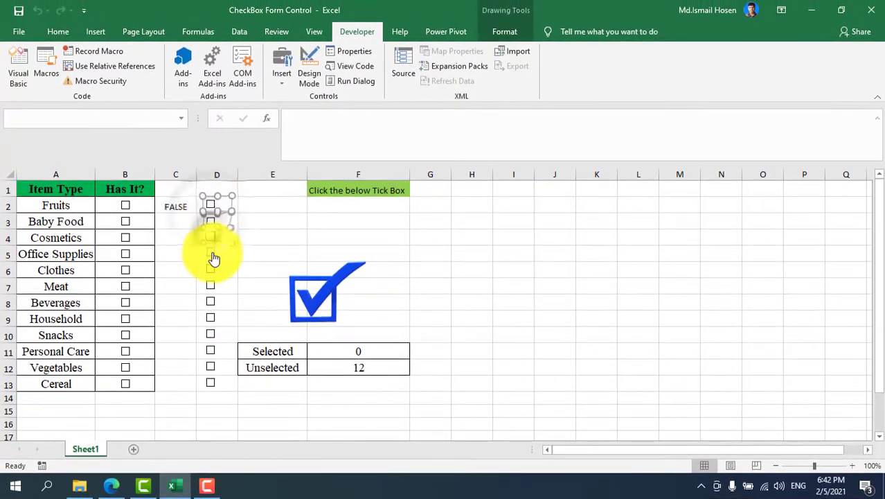
pyautogui.keyDown('ctrl'); pyautogui.click(213, 254); pyautogui.keyUp('ctrl')
pyautogui.keyDown('ctrl'); pyautogui.click(213, 270); pyautogui.keyUp('ctrl')
pyautogui.keyDown('ctrl'); pyautogui.click(214, 286); pyautogui.keyUp('ctrl')
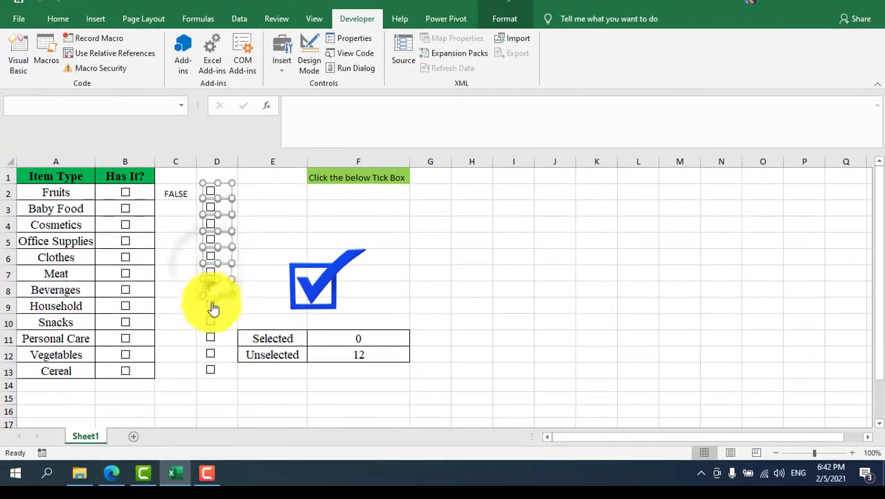
pyautogui.keyDown('ctrl'); pyautogui.click(210, 305); pyautogui.keyUp('ctrl')
pyautogui.keyDown('ctrl'); pyautogui.click(211, 321); pyautogui.keyUp('ctrl')
pyautogui.keyDown('ctrl'); pyautogui.click(210, 338); pyautogui.keyUp('ctrl')
pyautogui.keyDown('ctrl'); pyautogui.click(210, 353); pyautogui.keyUp('ctrl')
pyautogui.keyDown('ctrl'); pyautogui.click(211, 369); pyautogui.keyUp('ctrl')
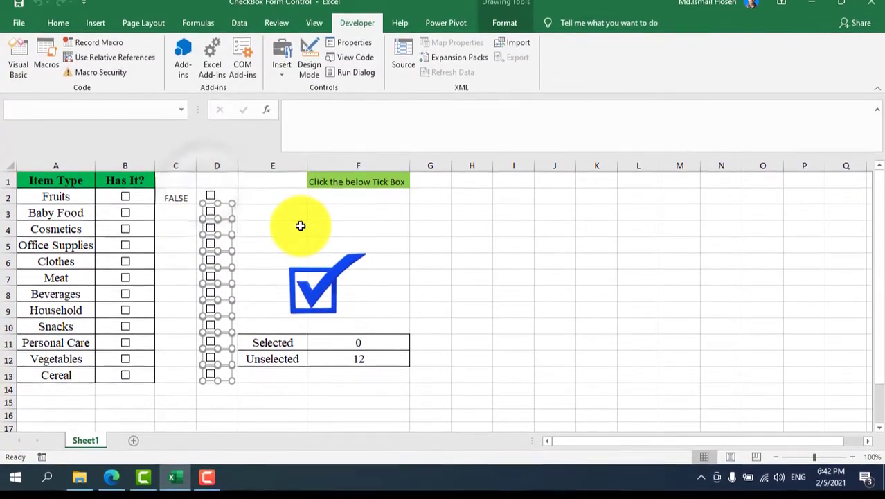
pyautogui.press('Delete')
pyautogui.click(291, 225)
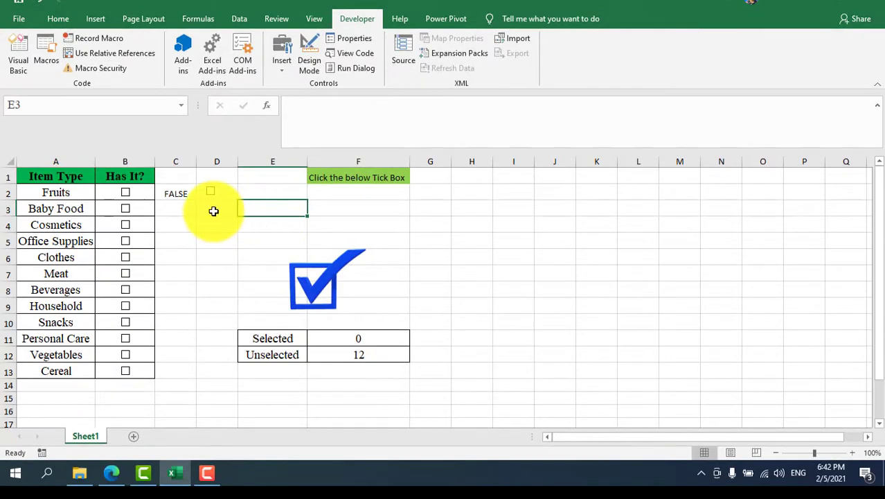
# - Tick the remaining check box and change its Format Control cell link to $C2
pyautogui.moveTo(213, 211); pyautogui.dragTo(227, 385)
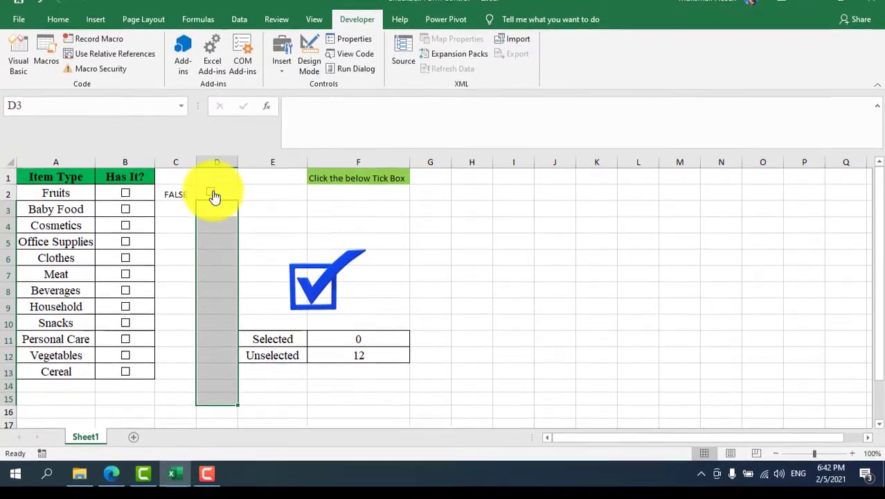
pyautogui.click(210, 204)
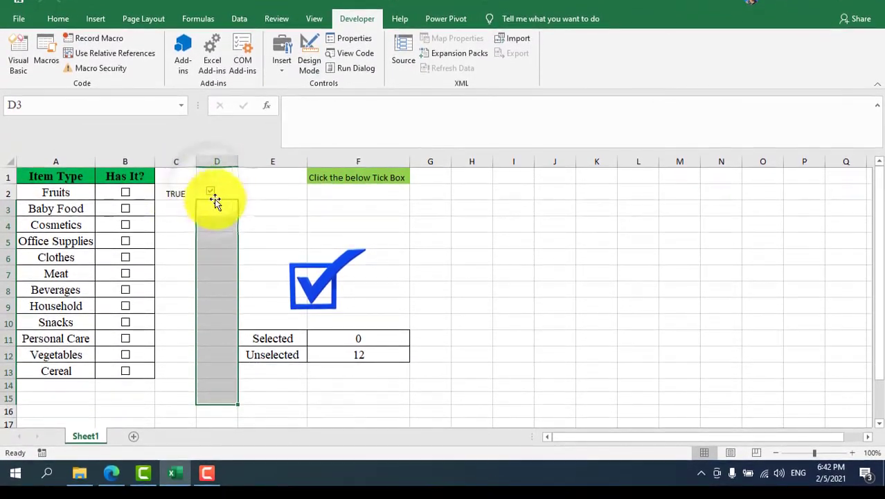
pyautogui.click(262, 198)
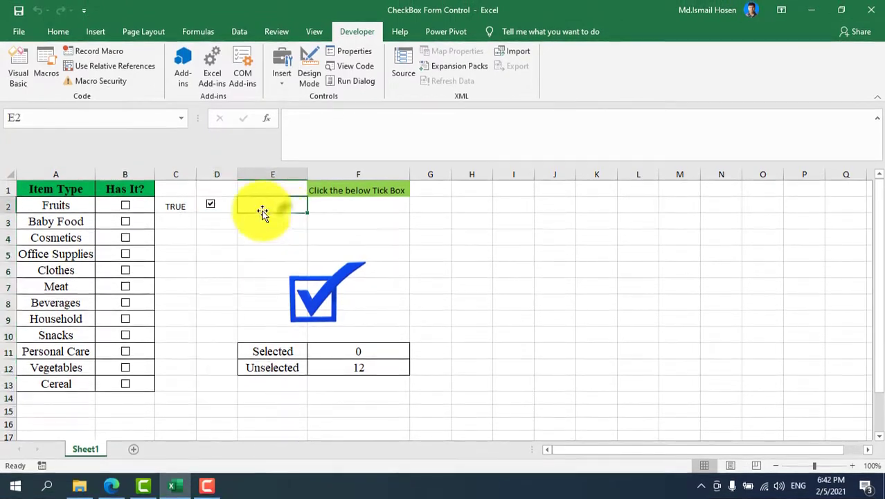
pyautogui.rightClick(210, 208)
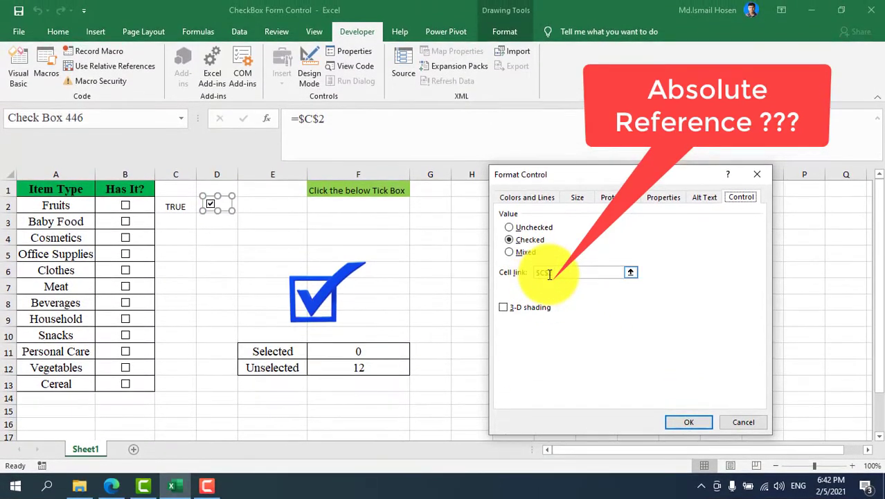
pyautogui.click(549, 274)
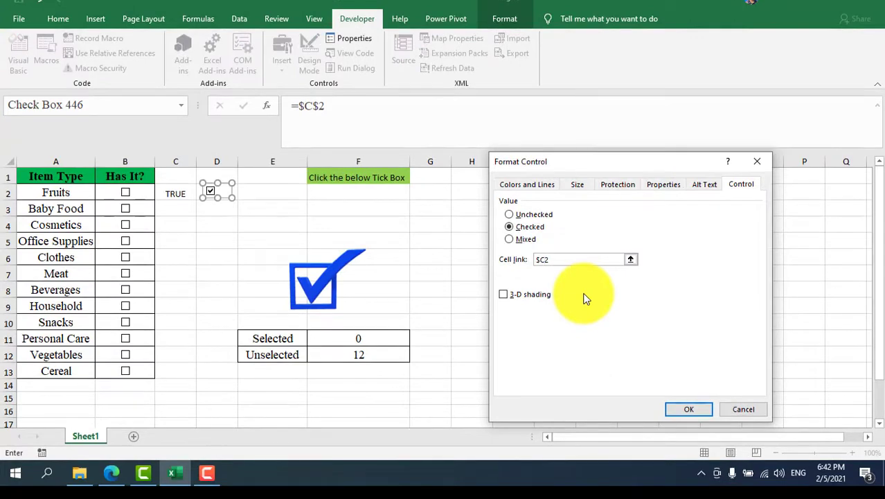
pyautogui.press('Return')
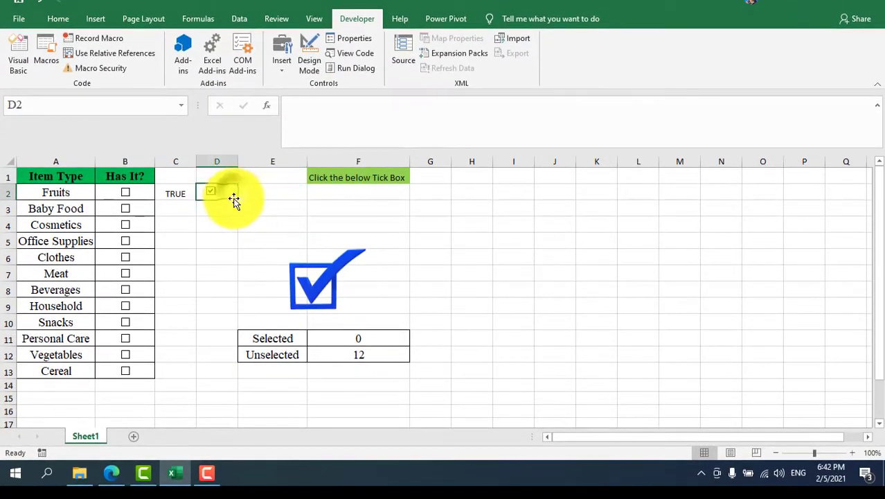
# - Fill the check box down to D6 and toggle a copy to test it
pyautogui.moveTo(237, 200); pyautogui.dragTo(248, 348)
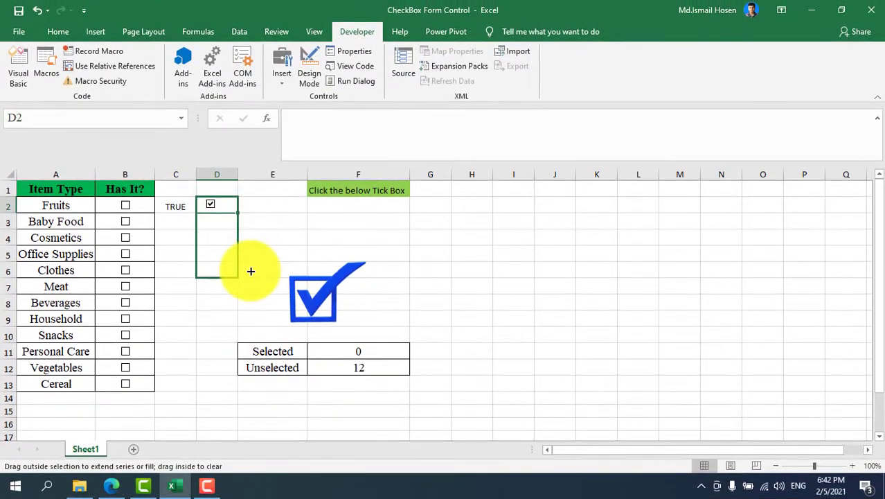
pyautogui.moveTo(251, 271); pyautogui.dragTo(251, 271)
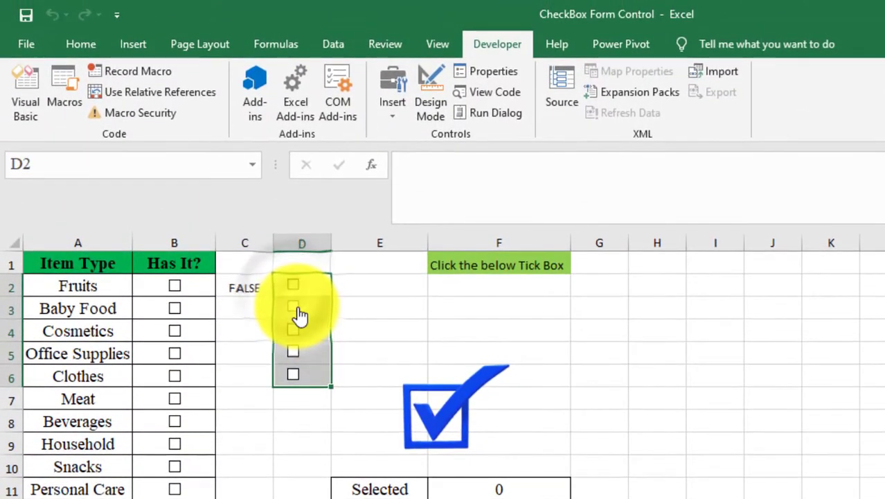
pyautogui.click(299, 313)
pyautogui.click(299, 313)
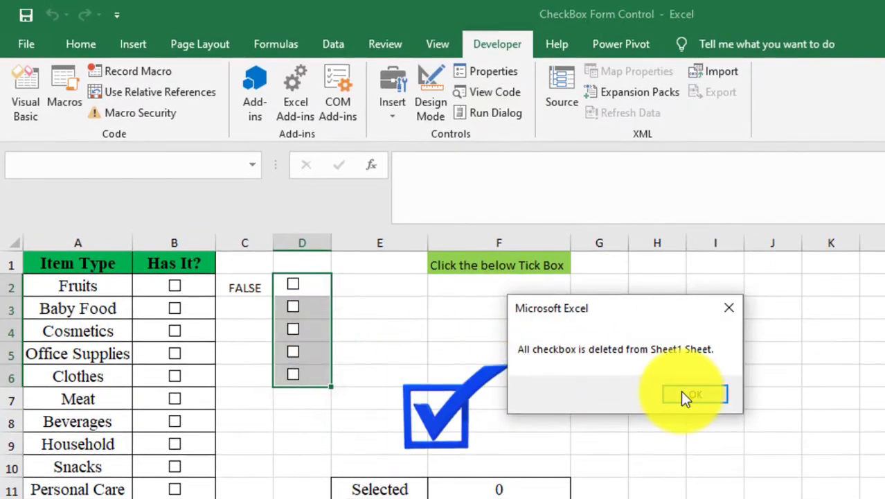
# - Delete all check boxes from the sheet and dismiss the notice
pyautogui.click(680, 390)
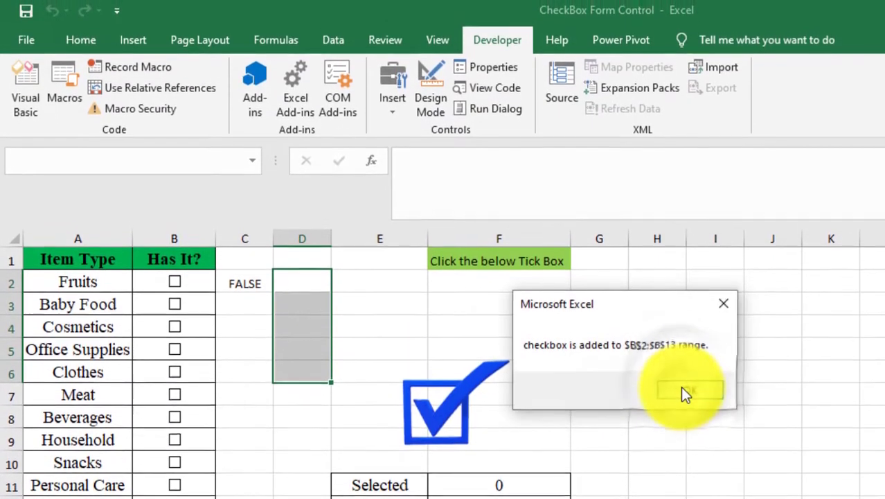
pyautogui.click(680, 377)
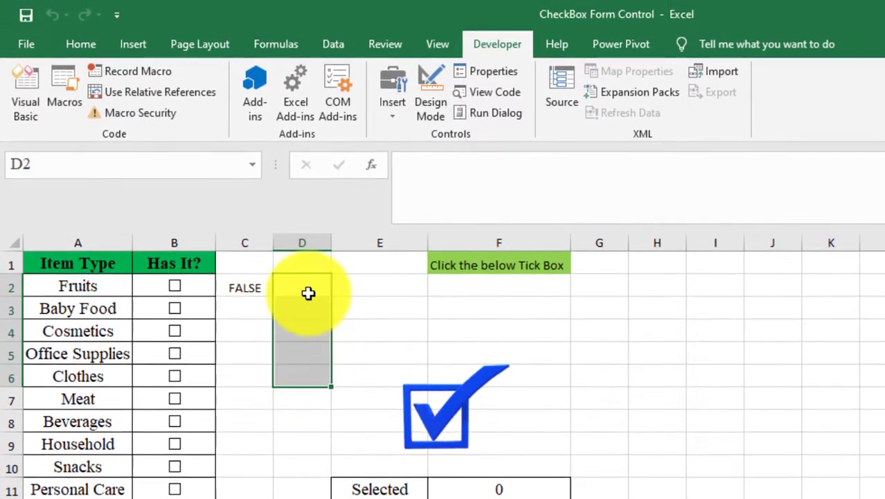
pyautogui.click(308, 292)
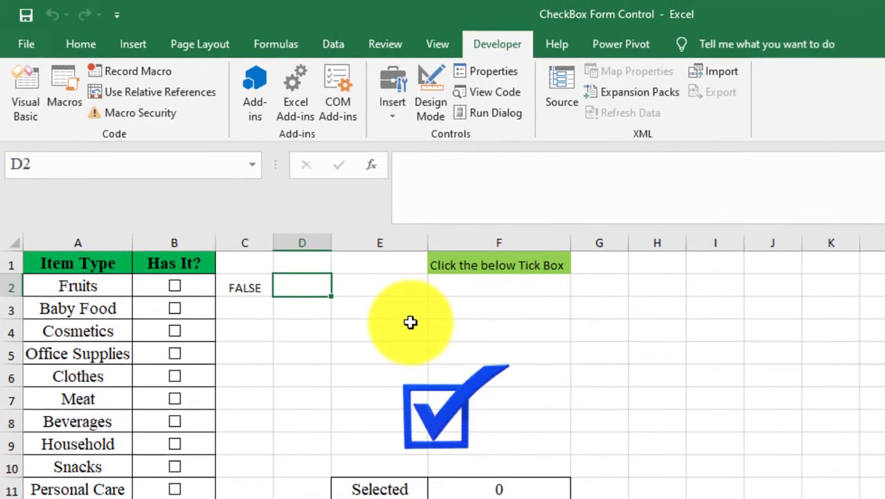
# - Move the 3D tick-mark model away from the data, beside columns I and J
pyautogui.click(458, 394)
pyautogui.rightClick(461, 395)
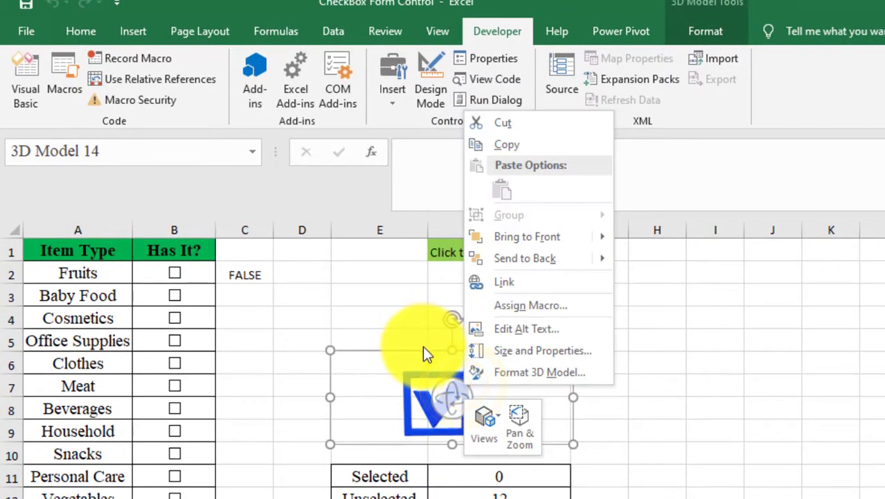
pyautogui.click(424, 347)
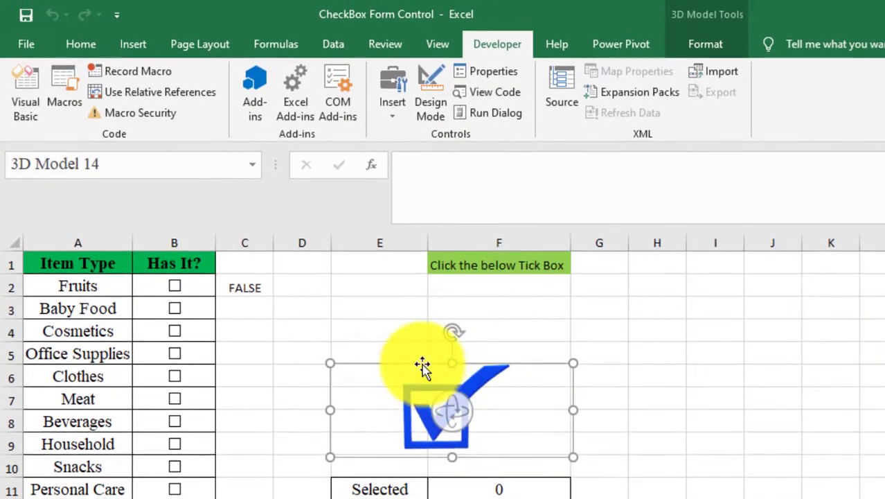
pyautogui.moveTo(422, 367); pyautogui.dragTo(727, 340)
pyautogui.click(382, 355)
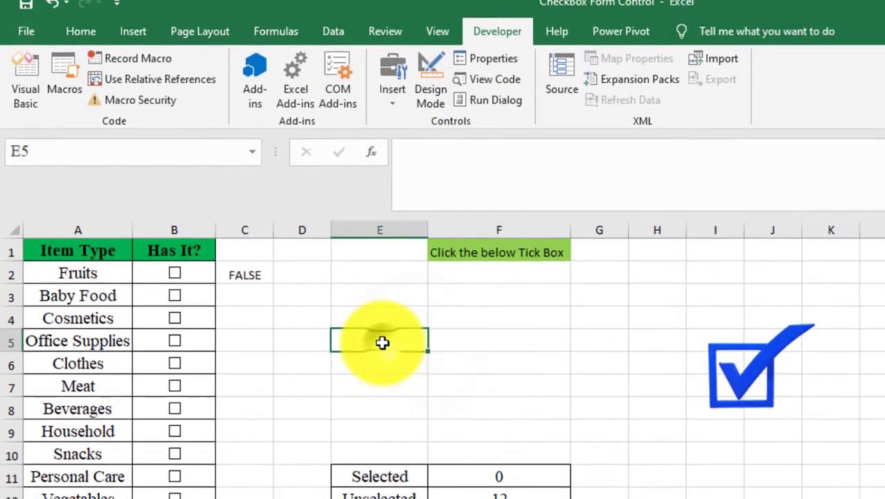
# - Insert a new Form Control check box in cell D2
pyautogui.click(262, 290)
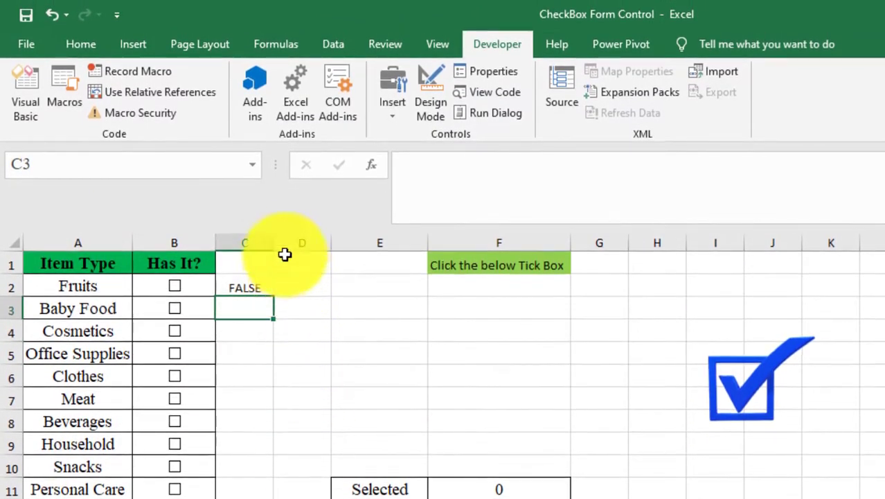
pyautogui.click(303, 299)
pyautogui.click(259, 290)
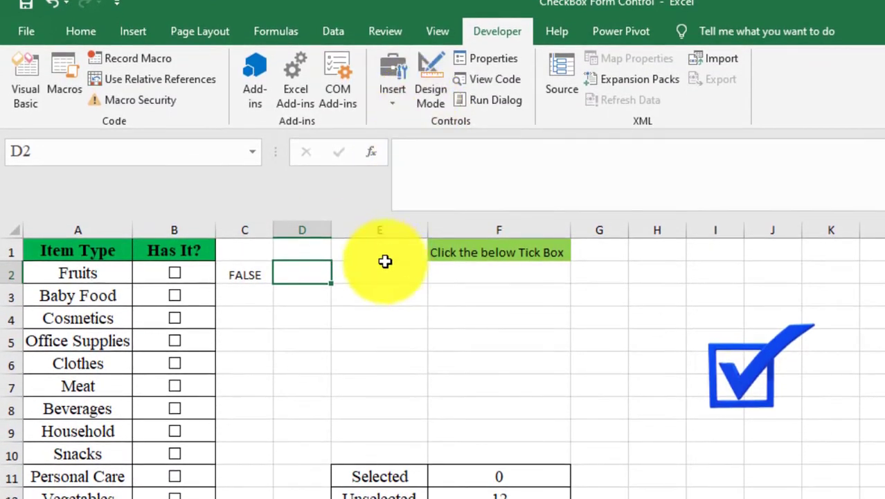
pyautogui.click(401, 103)
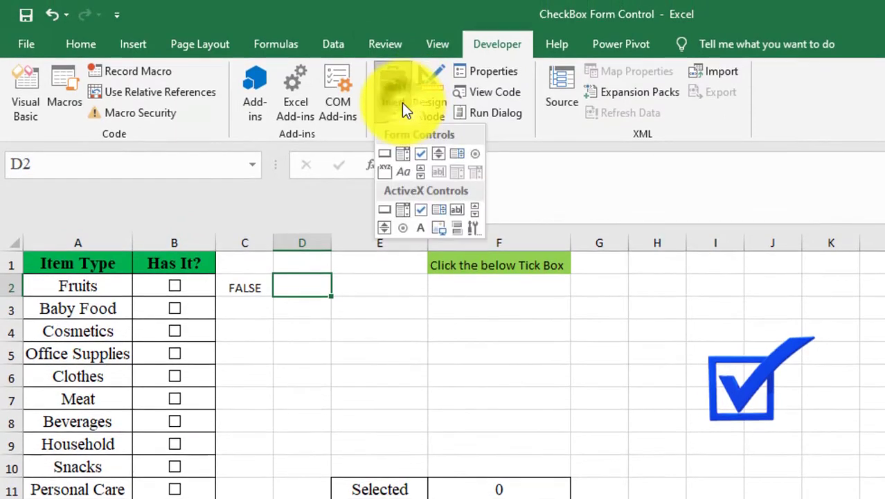
pyautogui.click(418, 152)
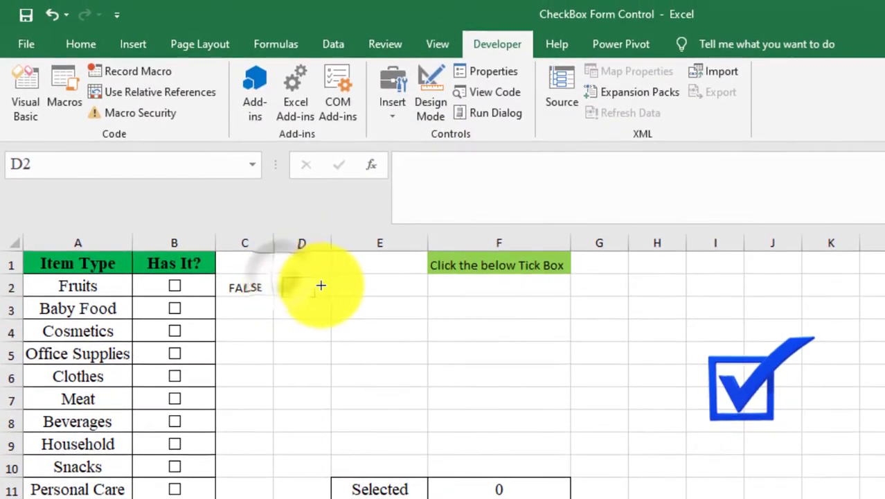
pyautogui.moveTo(321, 285)
pyautogui.mouseDown()
pyautogui.moveTo(334, 285)
pyautogui.moveTo(333, 296)
pyautogui.mouseUp()
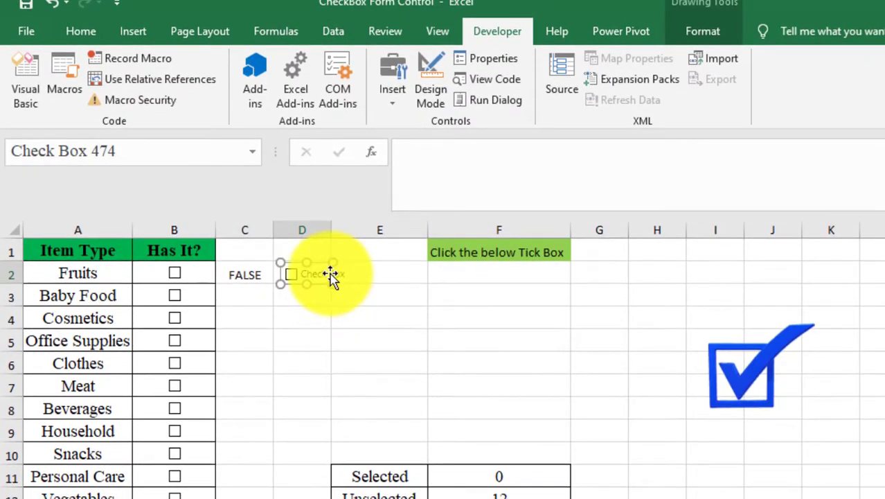
# - Delete the new check box's caption text, leaving only the box
pyautogui.click(320, 274)
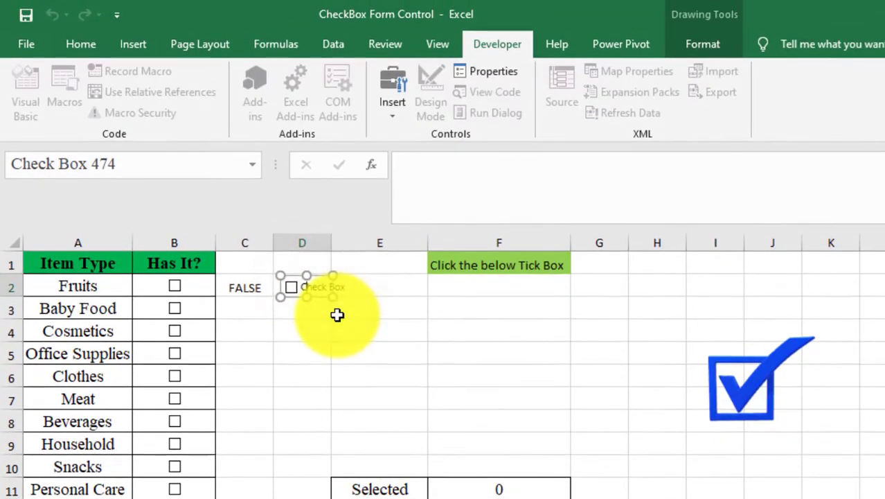
pyautogui.press('Right')
pyautogui.press('Right')
pyautogui.press('Right')
pyautogui.press('Right')
pyautogui.press('Right')
pyautogui.press('Right')
pyautogui.press('Right')
pyautogui.press('Right')
pyautogui.press('Right')
pyautogui.press('Right')
pyautogui.press('Right')
pyautogui.press('Right')
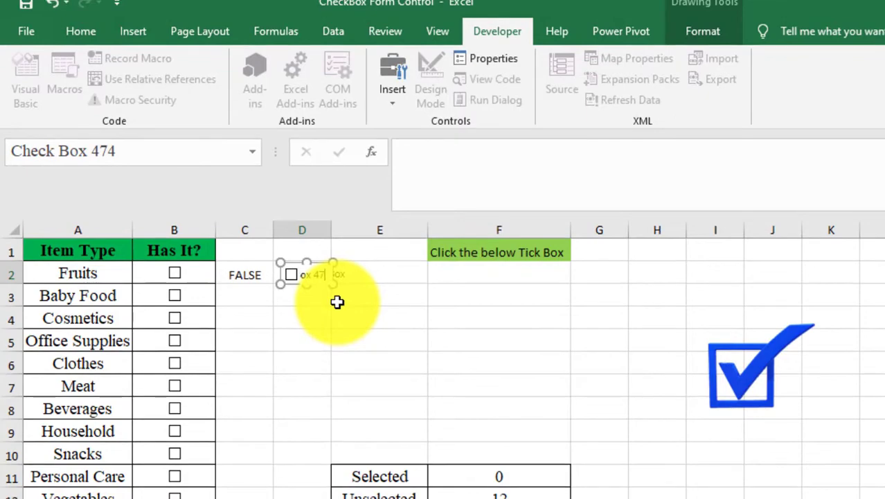
pyautogui.press('BackSpace')
pyautogui.press('BackSpace')
pyautogui.press('BackSpace')
pyautogui.press('BackSpace')
pyautogui.press('BackSpace')
pyautogui.press('BackSpace')
pyautogui.press('BackSpace')
pyautogui.press('BackSpace')
pyautogui.press('BackSpace')
pyautogui.press('BackSpace')
pyautogui.press('BackSpace')
pyautogui.press('BackSpace')
pyautogui.press('BackSpace')
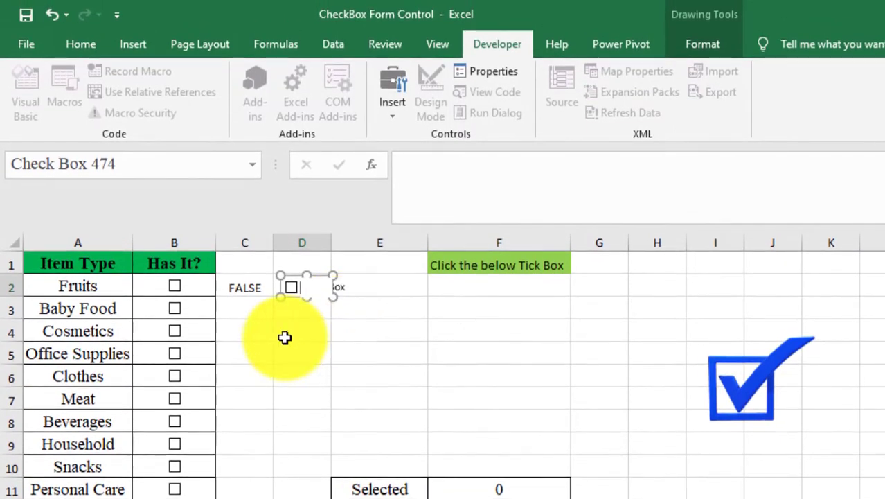
pyautogui.click(285, 338)
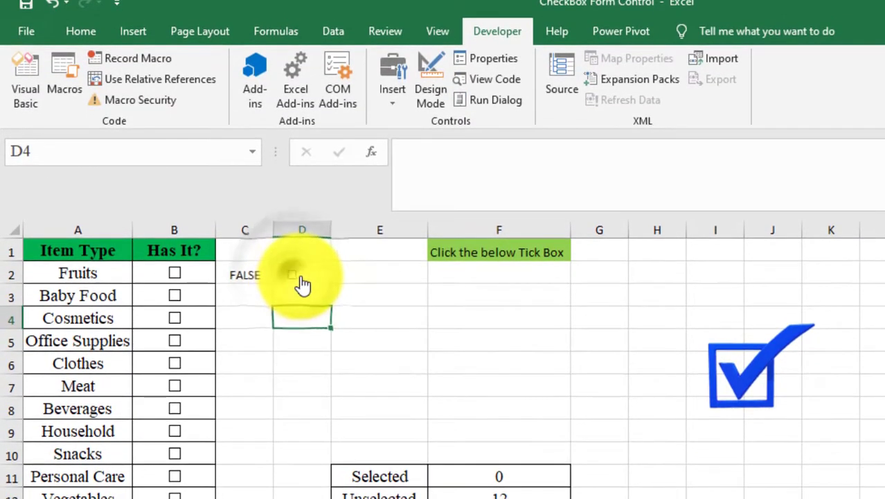
# - Set the check box's Format Control cell link to the relative reference C2
pyautogui.rightClick(296, 275)
pyautogui.click(385, 444)
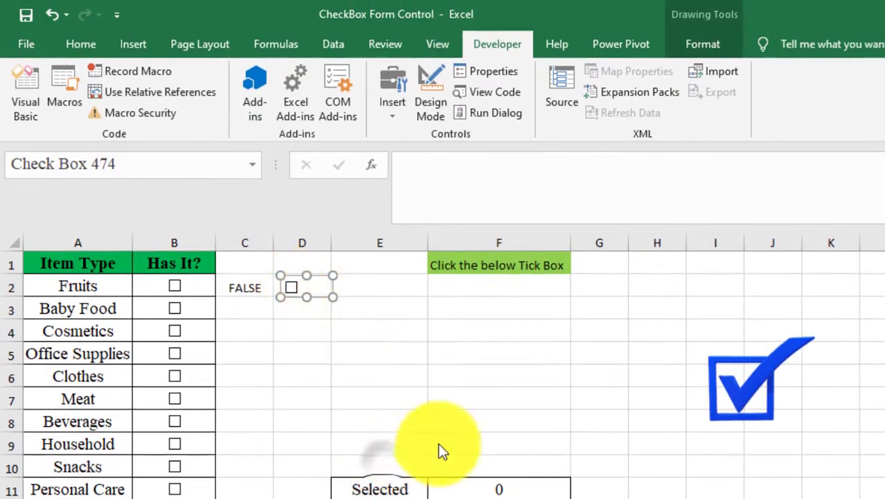
pyautogui.click(769, 369)
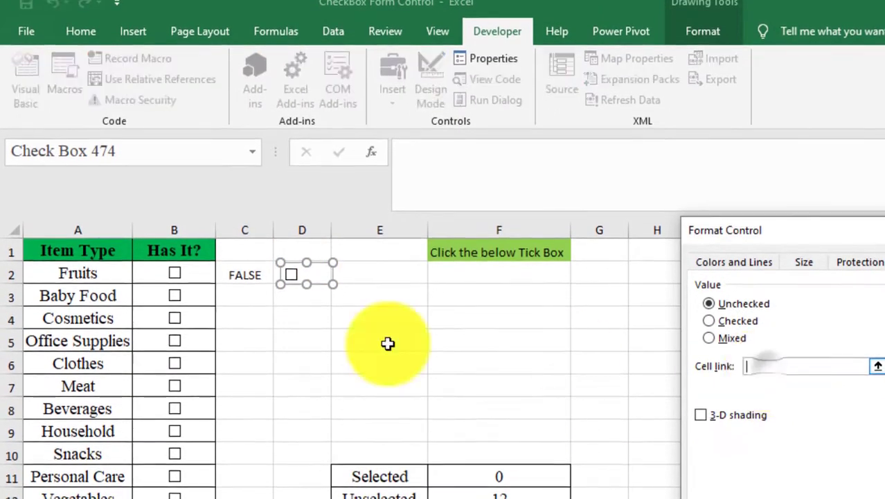
pyautogui.click(241, 278)
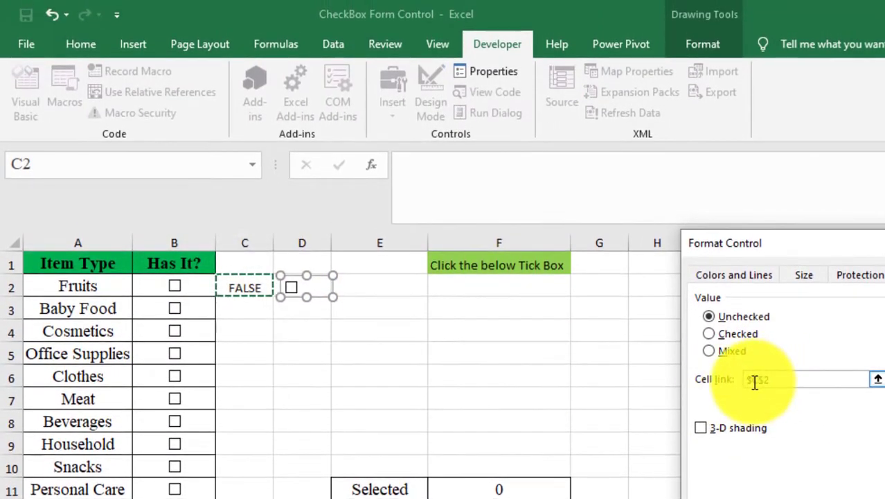
pyautogui.click(755, 379)
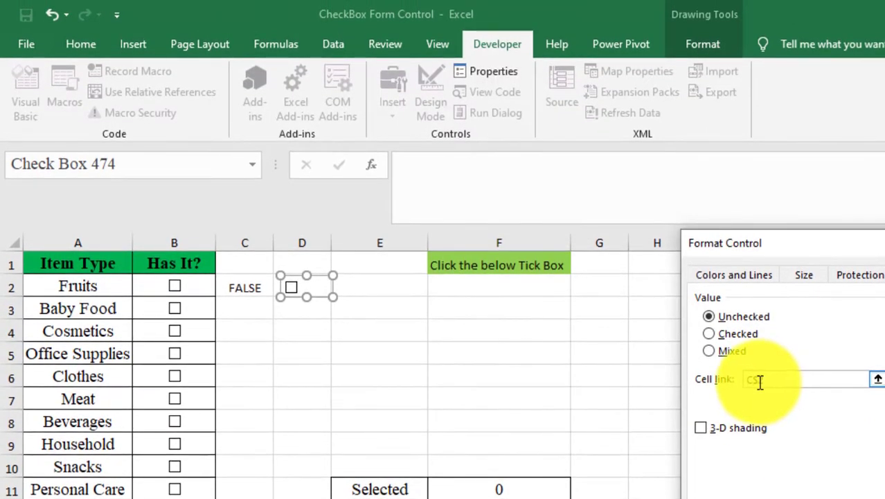
pyautogui.press('Return')
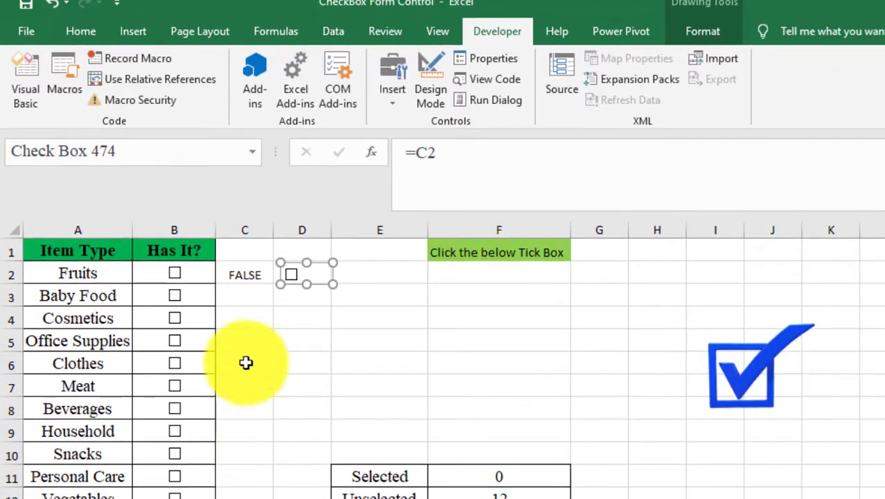
pyautogui.click(291, 319)
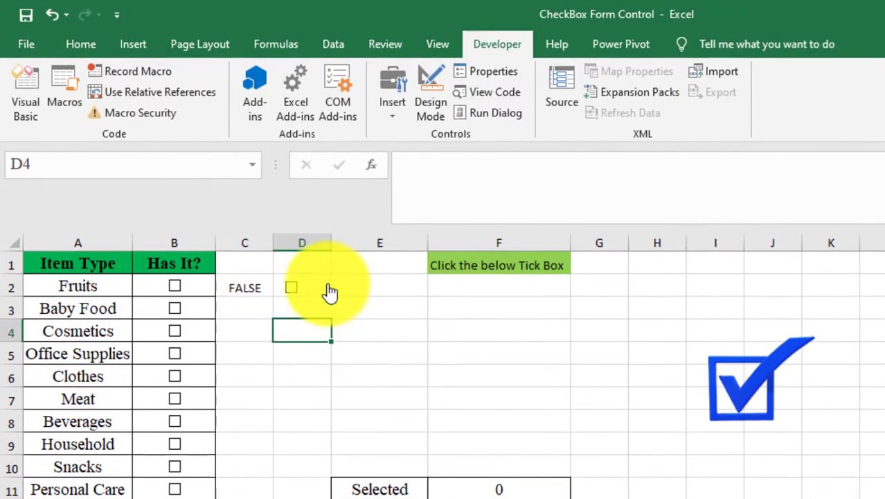
# - Fill the check box down to D4 and toggle a copy on and off to test it
pyautogui.click(343, 287)
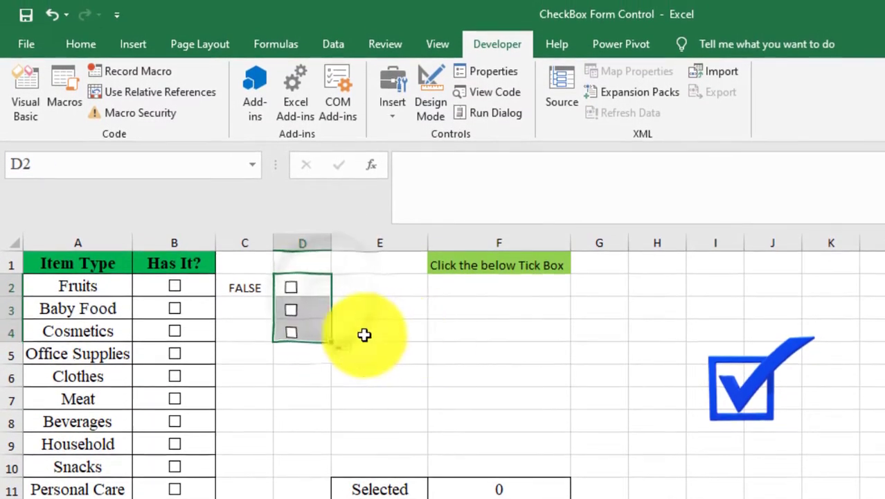
pyautogui.click(294, 314)
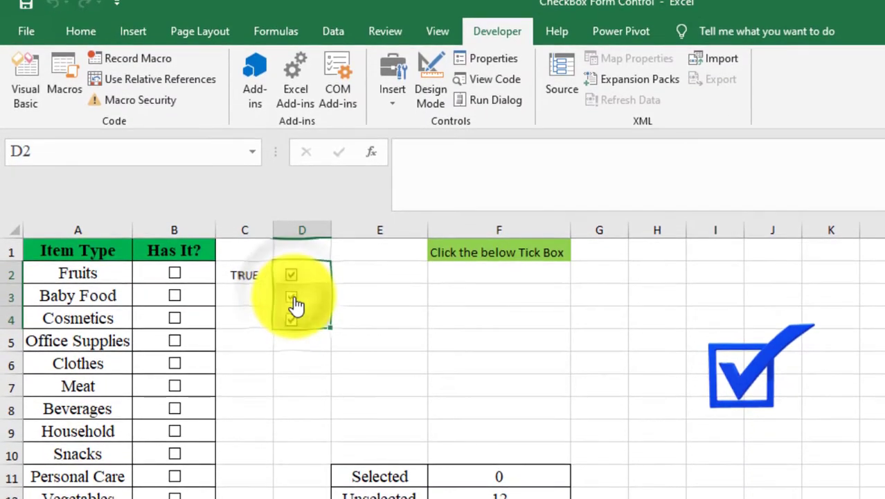
pyautogui.click(293, 304)
pyautogui.click(294, 304)
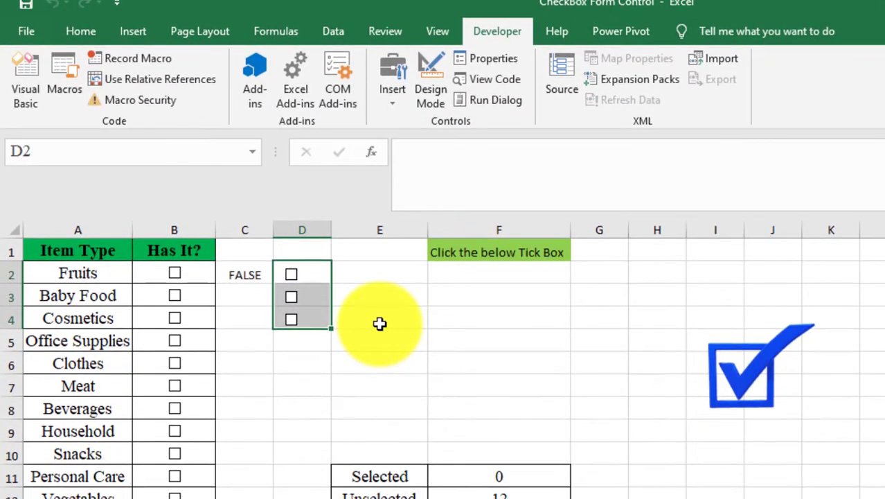
pyautogui.click(374, 319)
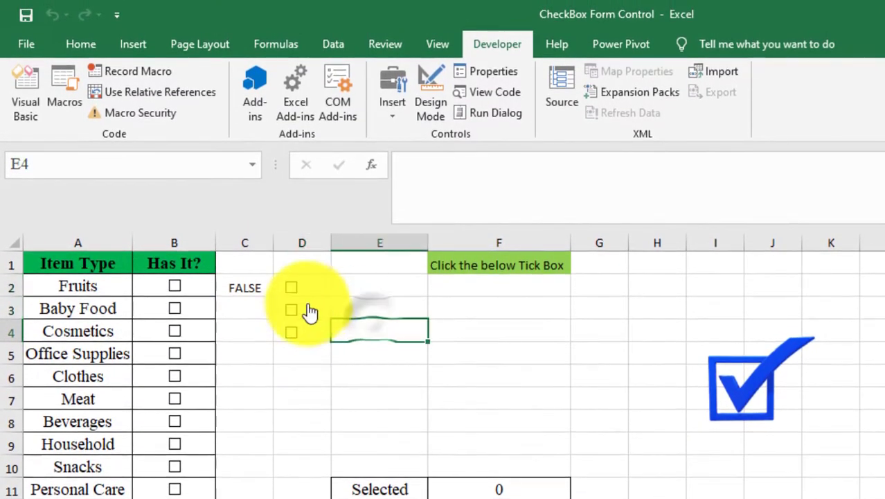
pyautogui.rightClick(308, 310)
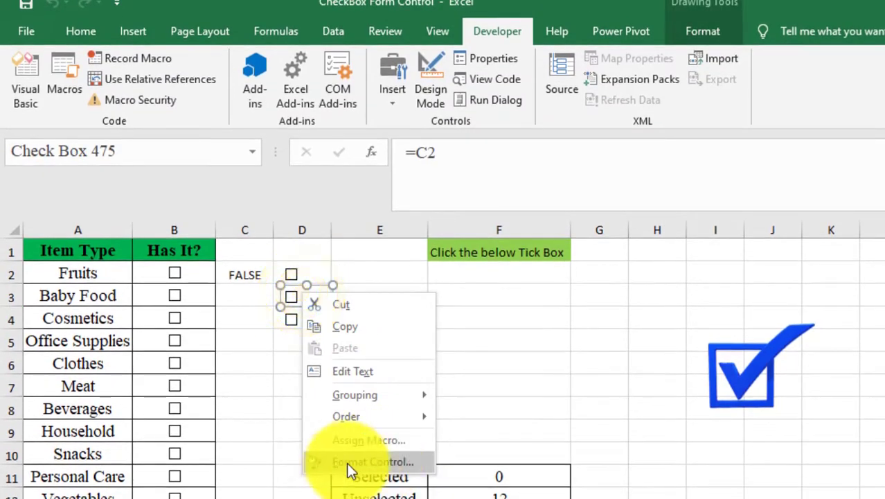
pyautogui.click(374, 461)
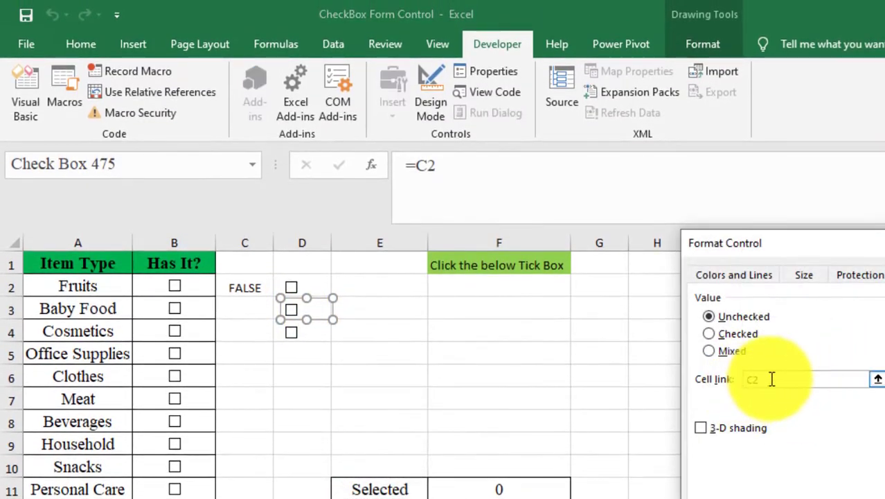
pyautogui.click(877, 378)
pyautogui.click(248, 313)
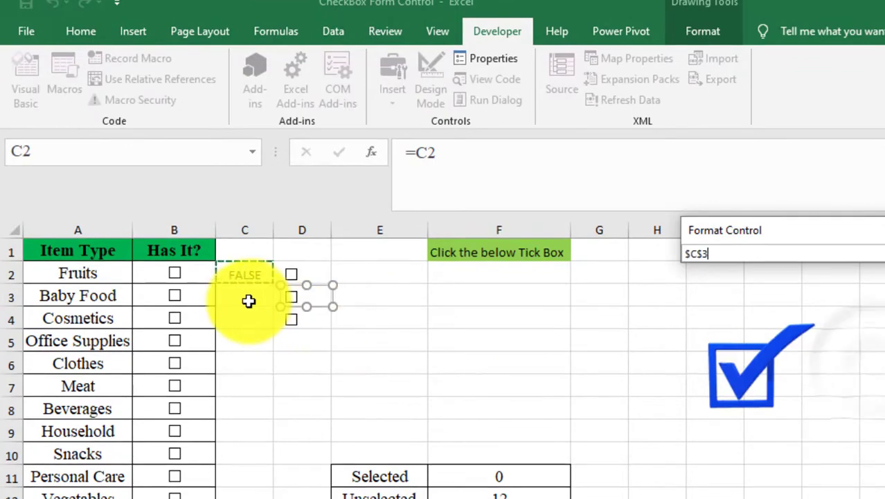
pyautogui.click(883, 266)
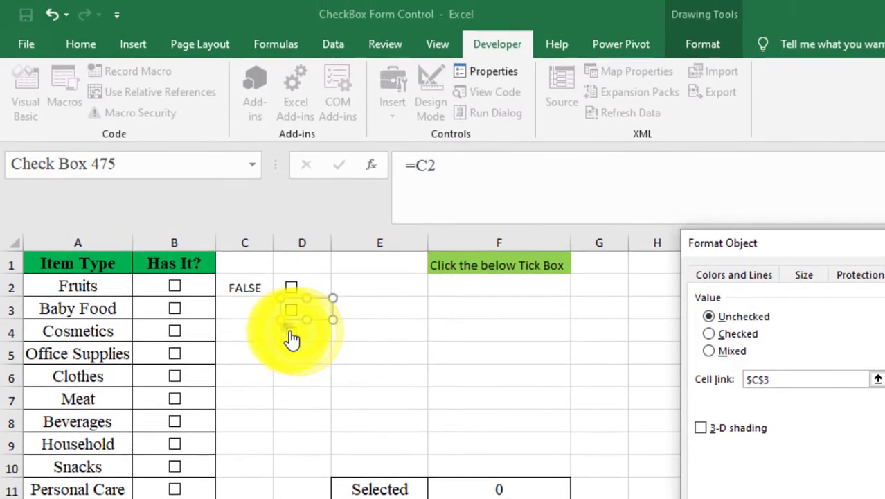
pyautogui.click(343, 334)
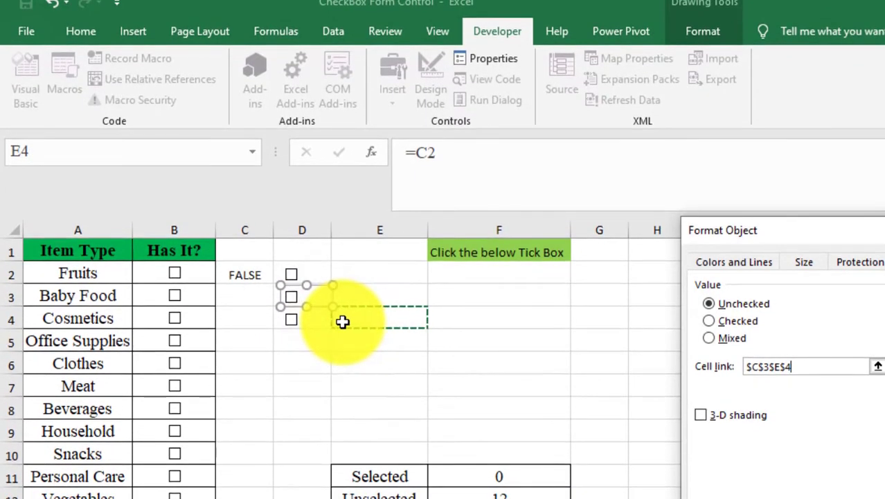
pyautogui.press('Escape')
# - Set the D3 check box's cell link to $C$3
pyautogui.rightClick(324, 297)
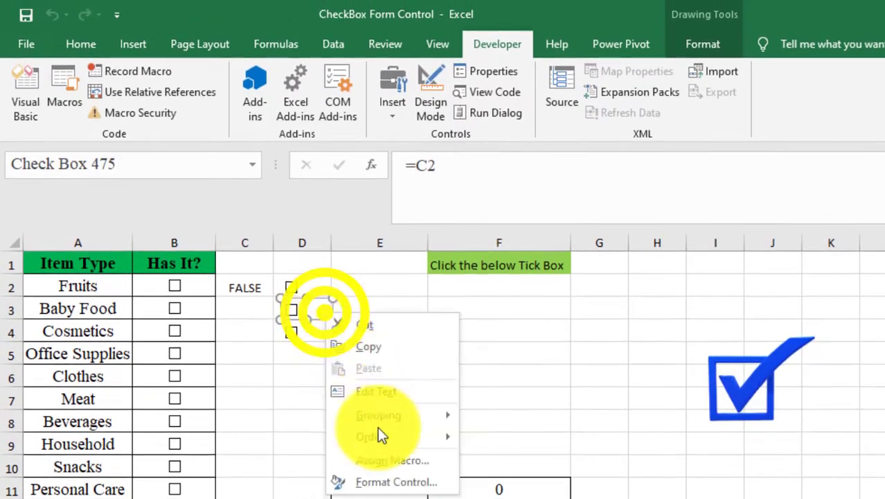
pyautogui.click(397, 481)
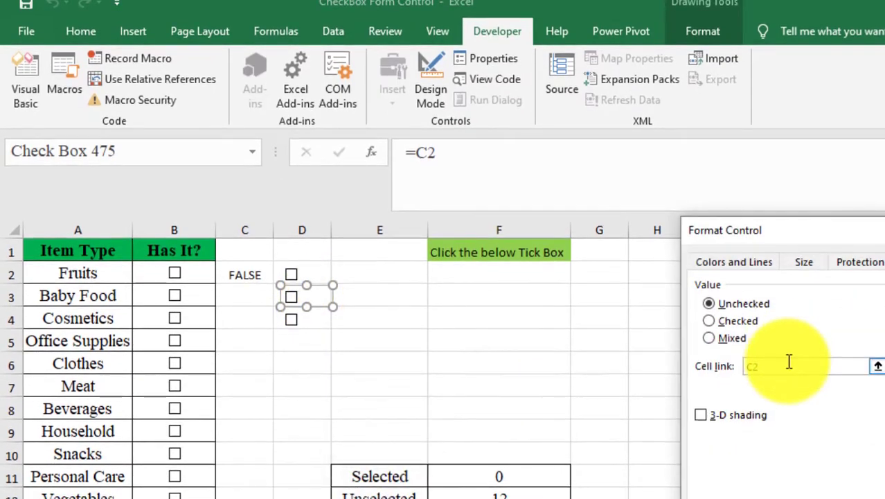
pyautogui.click(789, 361)
pyautogui.click(246, 298)
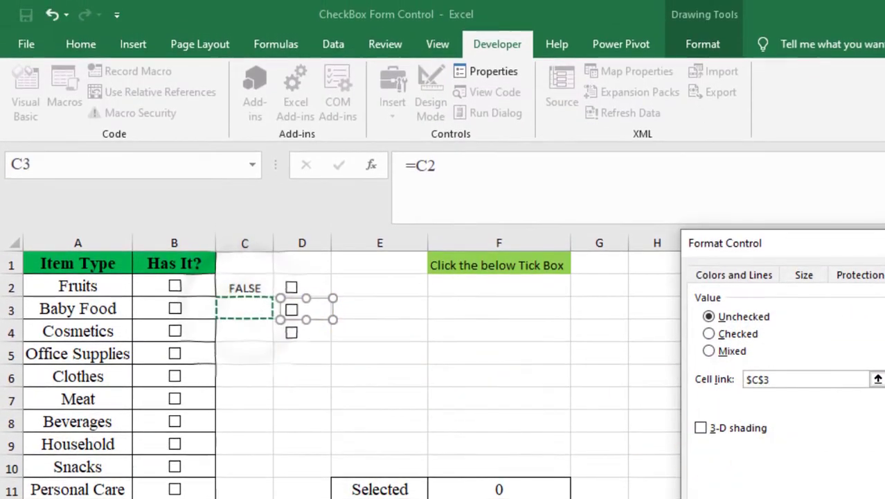
pyautogui.press('Return')
# - Set the D4 check box's cell link to cell C4 and test the D3 check box
pyautogui.click(282, 359)
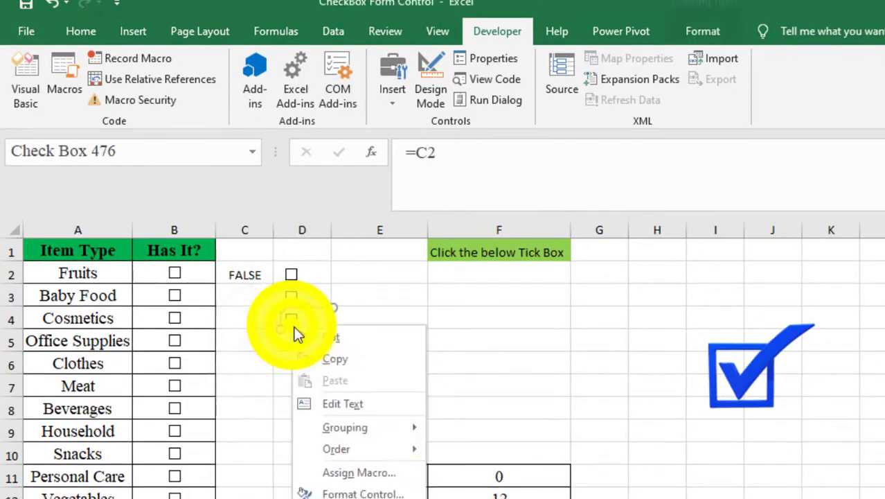
pyautogui.click(363, 493)
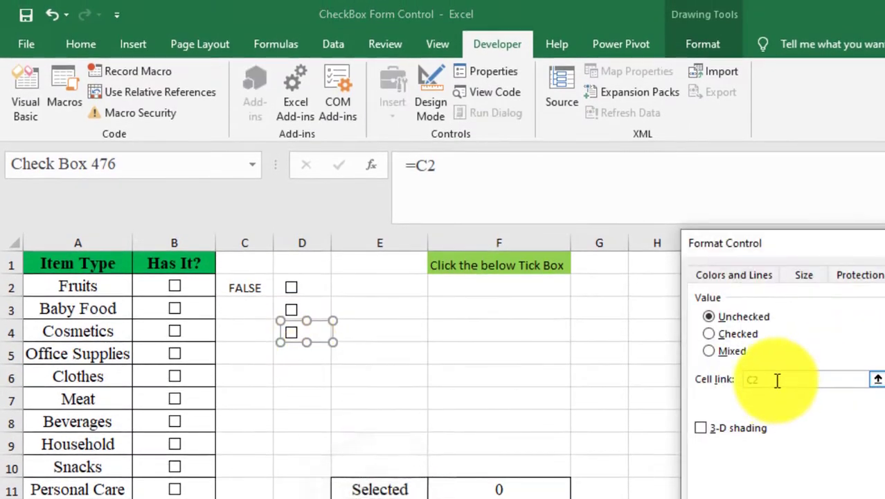
pyautogui.click(777, 380)
pyautogui.press('Return')
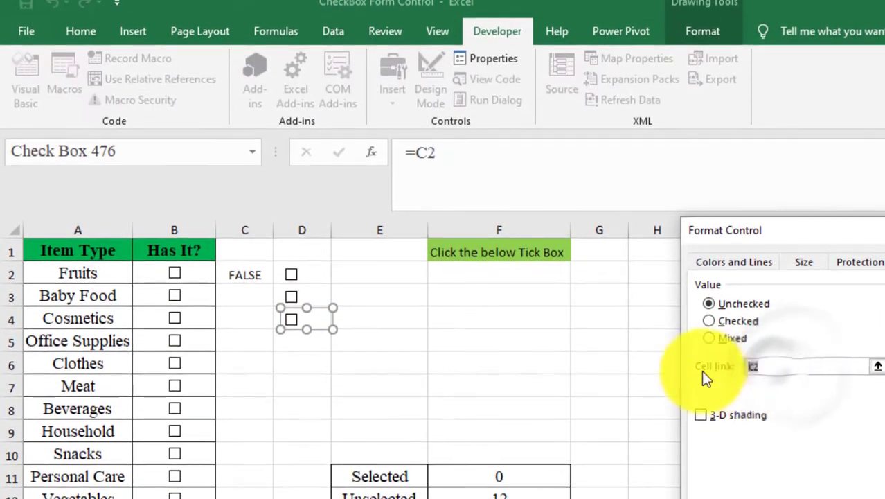
pyautogui.click(243, 315)
pyautogui.press('Return')
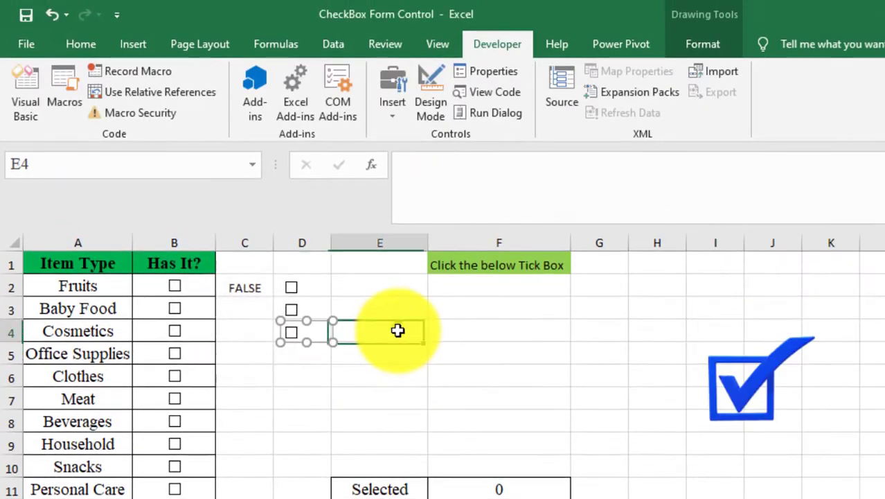
pyautogui.click(292, 309)
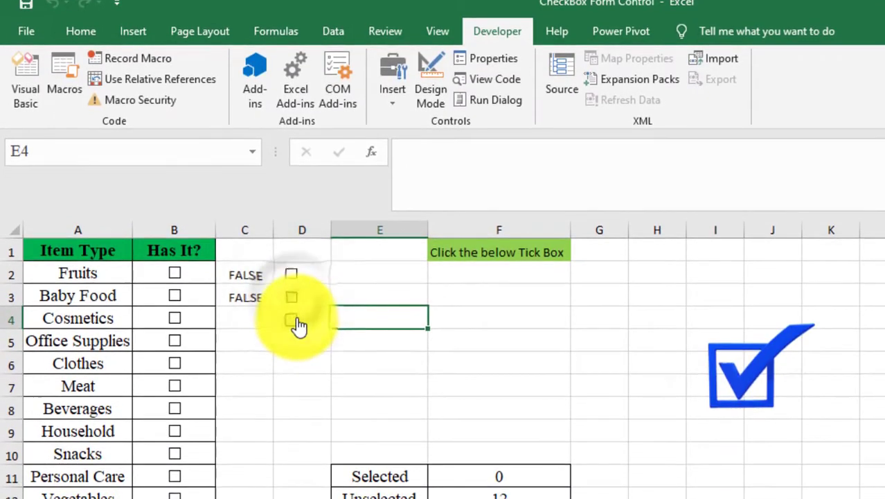
# - Test the D4 check box and set its Format Control cell link to the range $C$4:$C$6
pyautogui.click(295, 320)
pyautogui.click(295, 321)
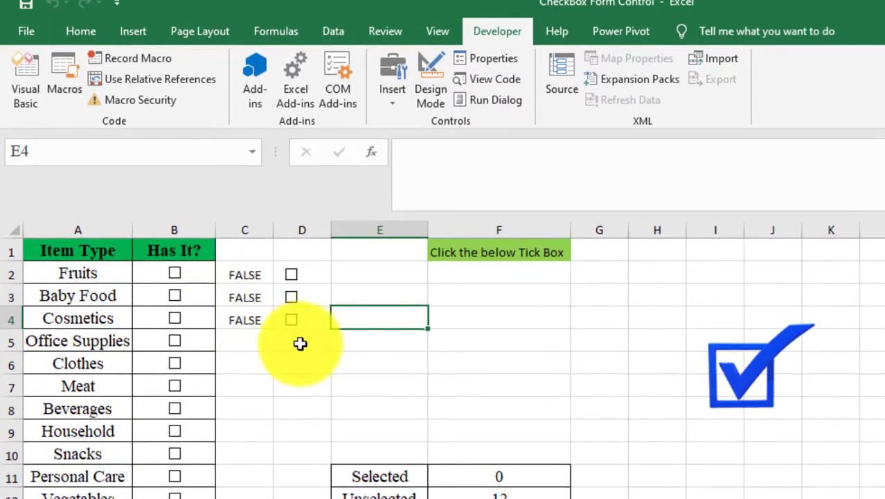
pyautogui.click(300, 344)
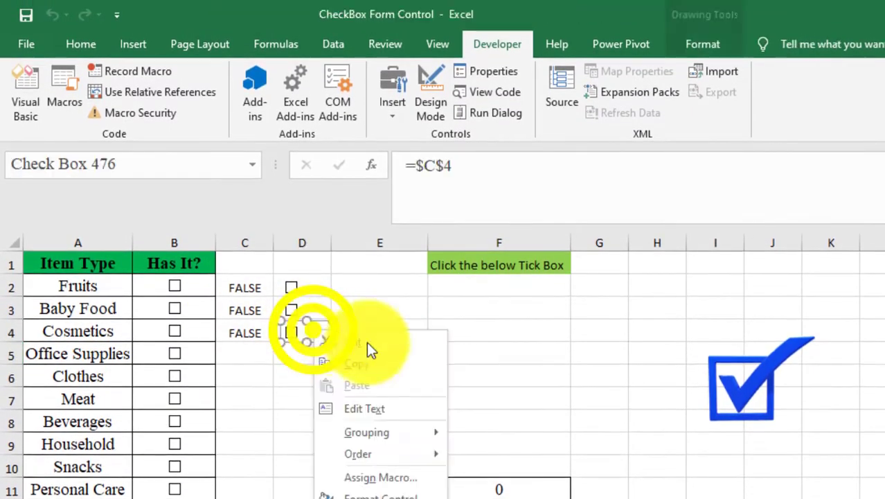
pyautogui.click(388, 496)
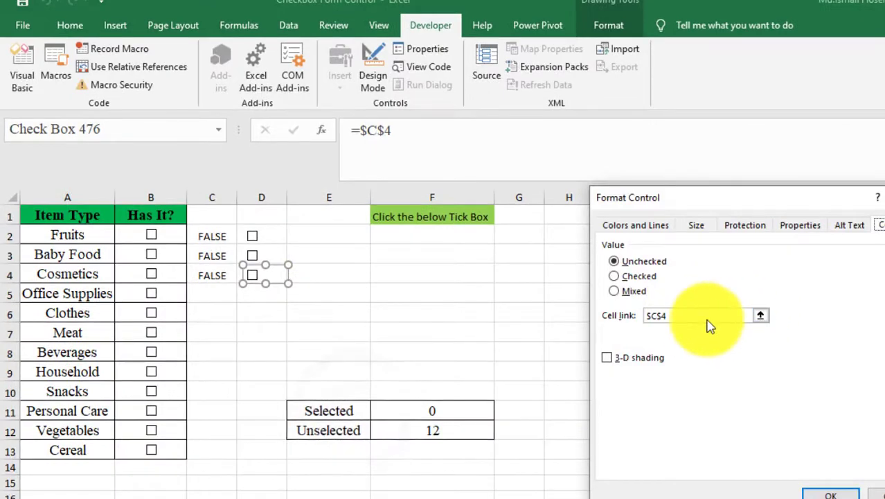
pyautogui.click(685, 316)
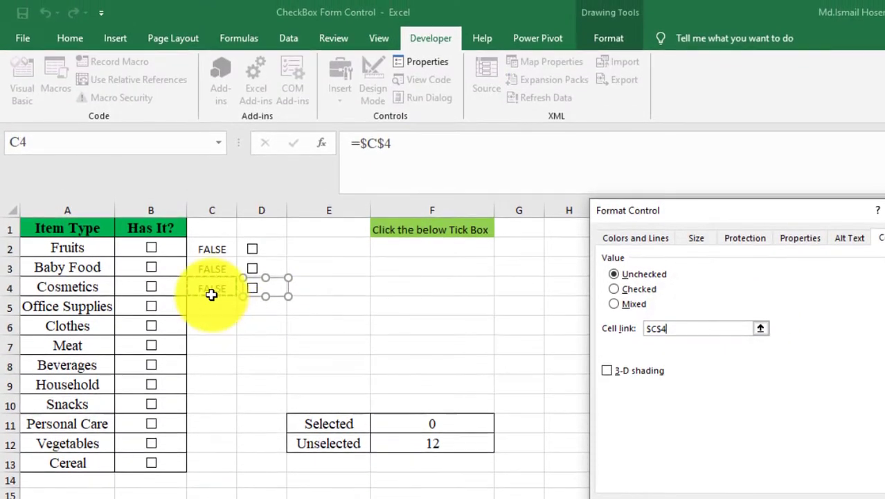
pyautogui.moveTo(211, 294); pyautogui.dragTo(213, 325)
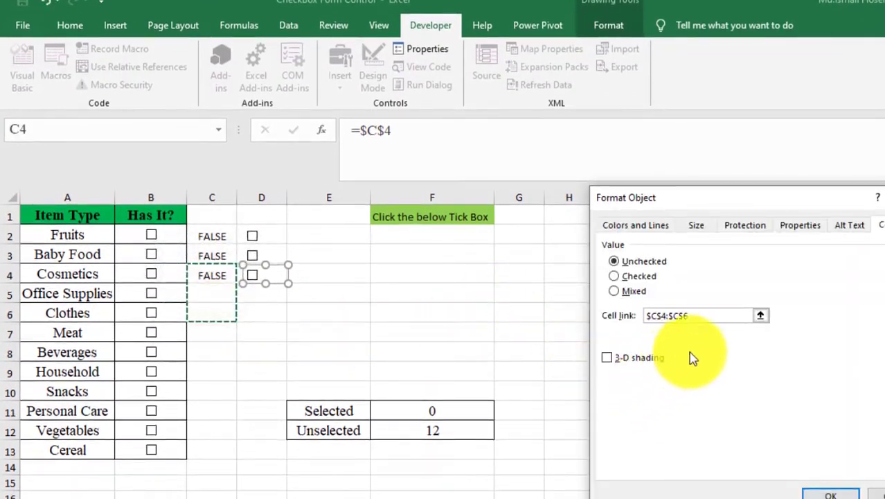
pyautogui.press('Return')
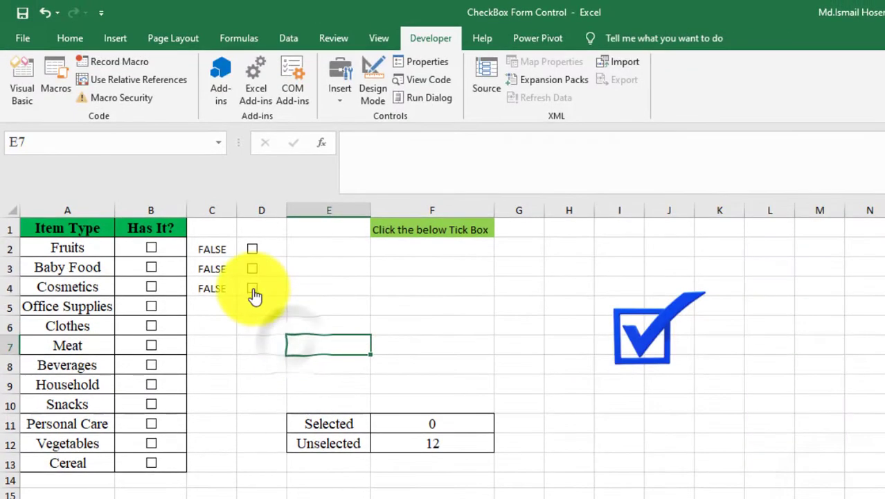
# - Toggle the D4 check box to test it and reopen its Format Control dialog to review the cell link
pyautogui.click(254, 291)
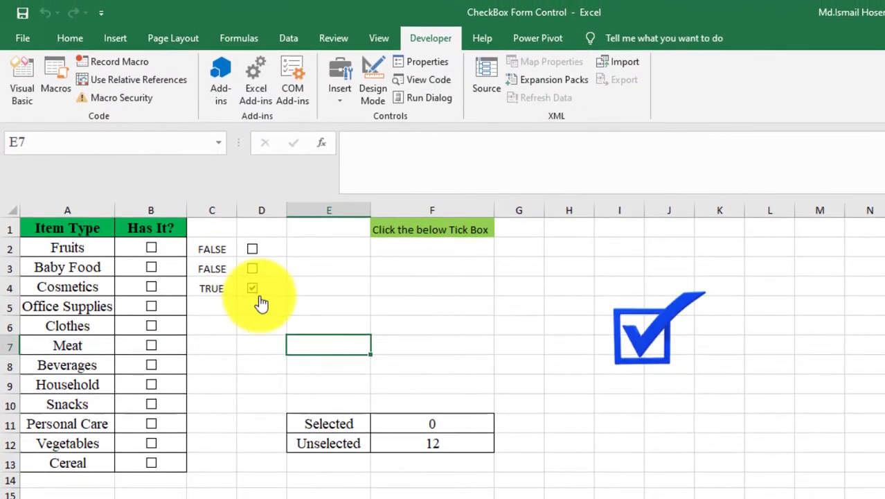
pyautogui.click(261, 303)
pyautogui.rightClick(263, 300)
pyautogui.click(333, 428)
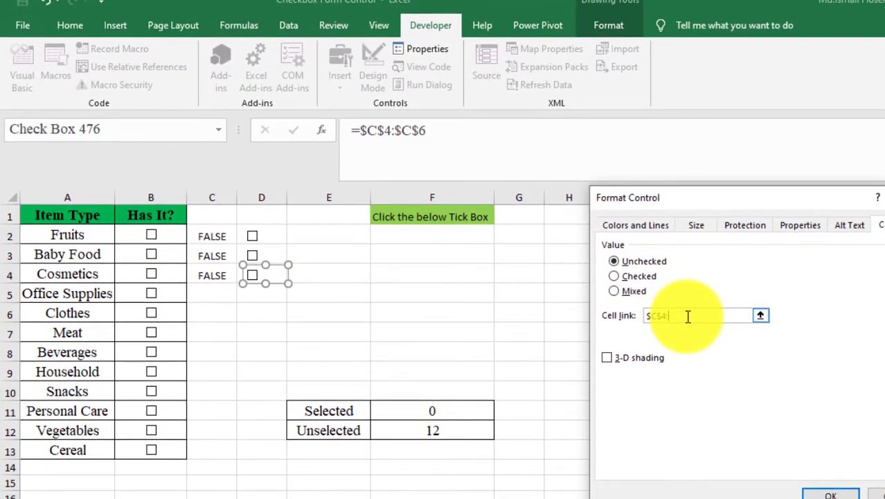
pyautogui.click(817, 488)
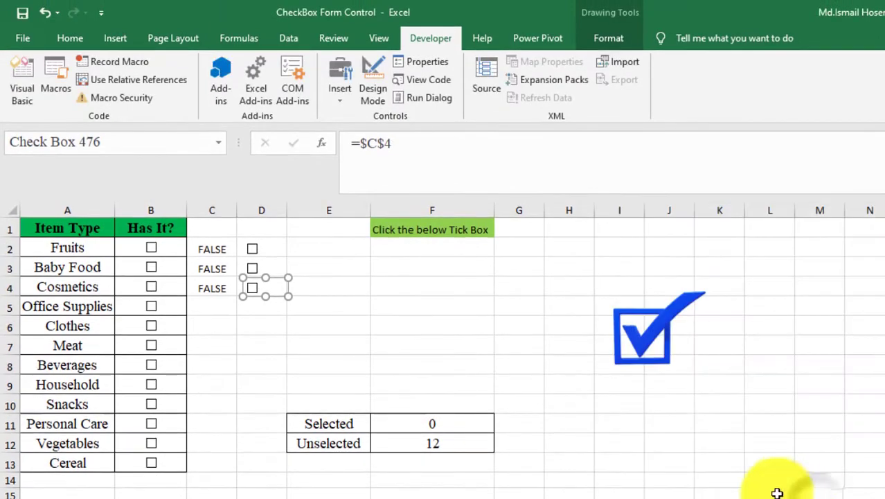
pyautogui.click(302, 340)
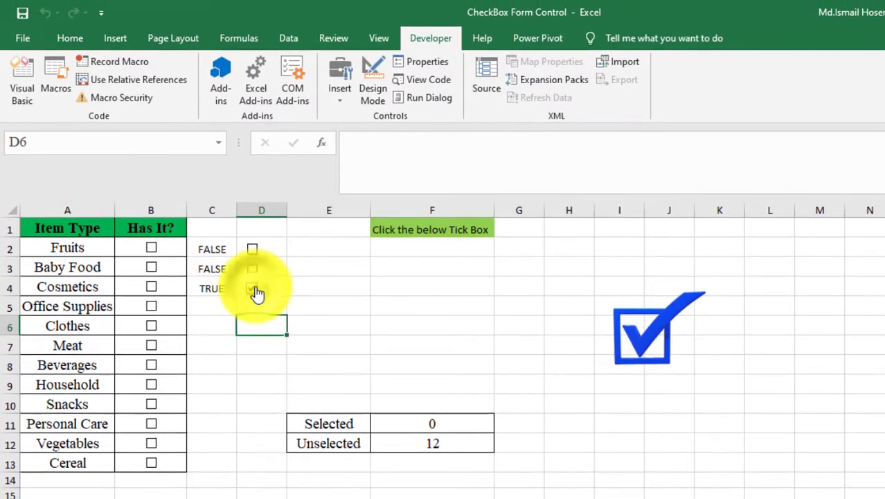
pyautogui.click(254, 291)
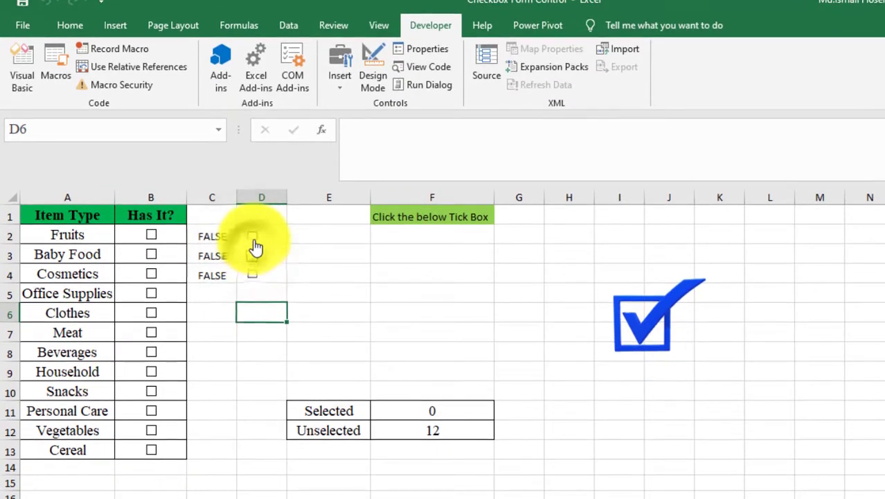
# - Set the D2 check box's Format Control cell link to cell D2
pyautogui.click(252, 236)
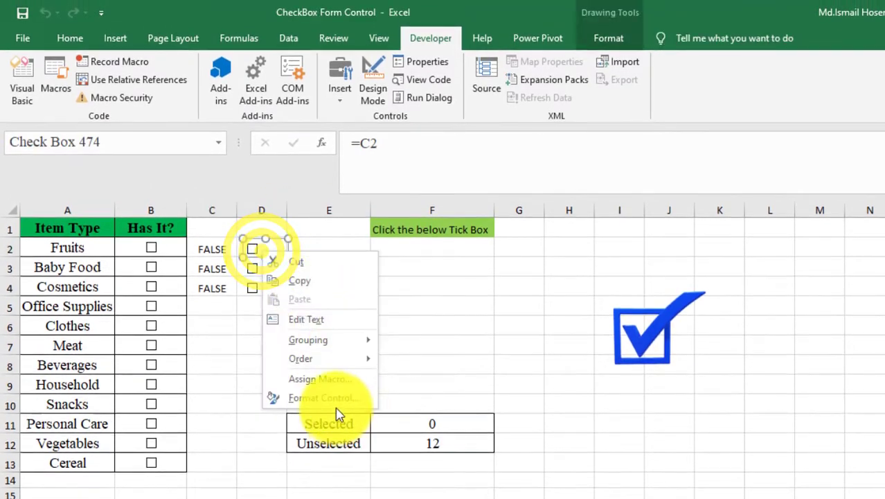
pyautogui.click(335, 403)
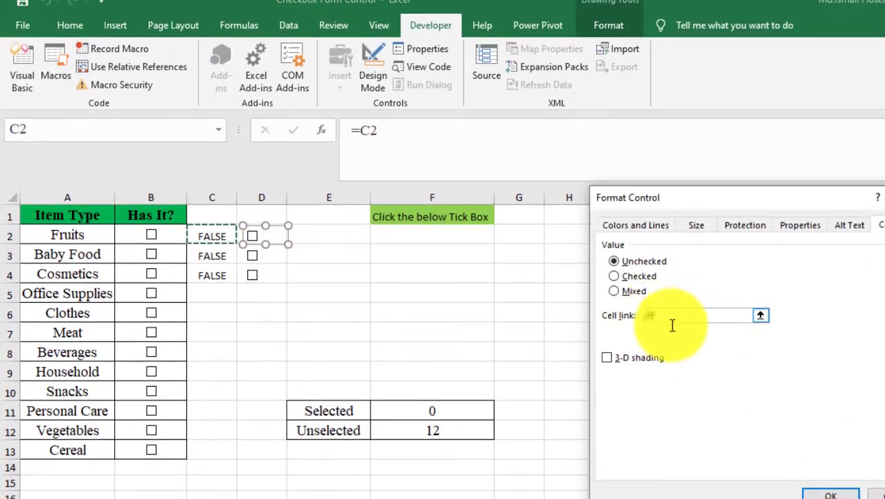
pyautogui.click(672, 324)
pyautogui.write('c2')
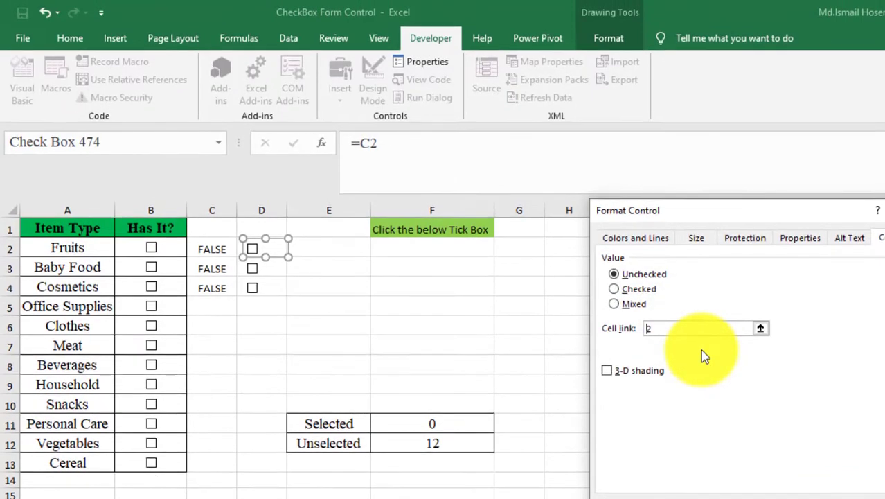
pyautogui.write('D')
pyautogui.press('Return')
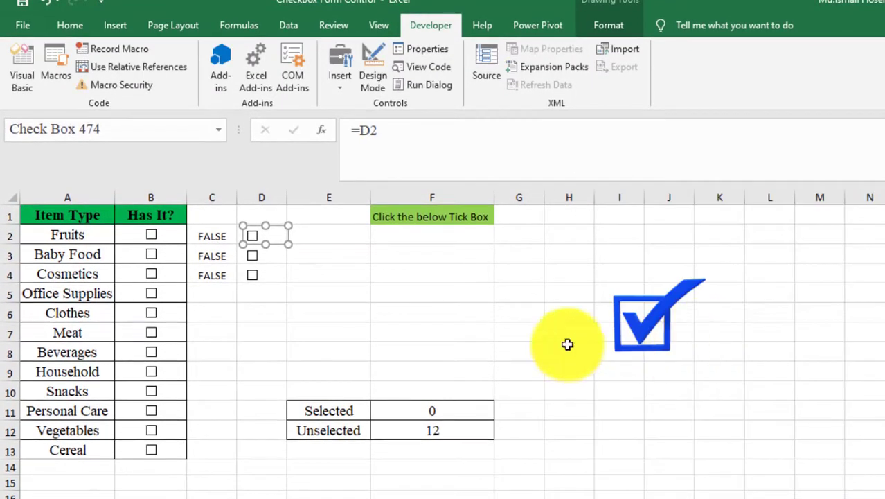
# - Toggle the D2 check box to test its link to D2
pyautogui.click(313, 239)
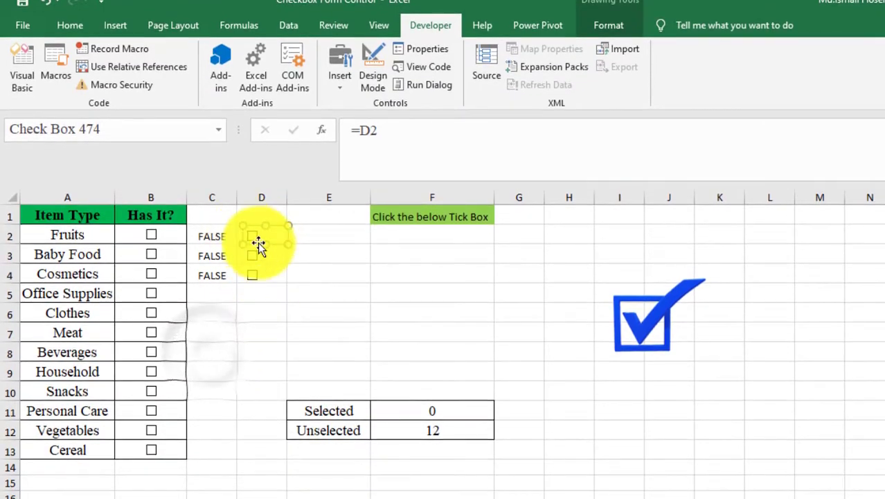
pyautogui.click(409, 307)
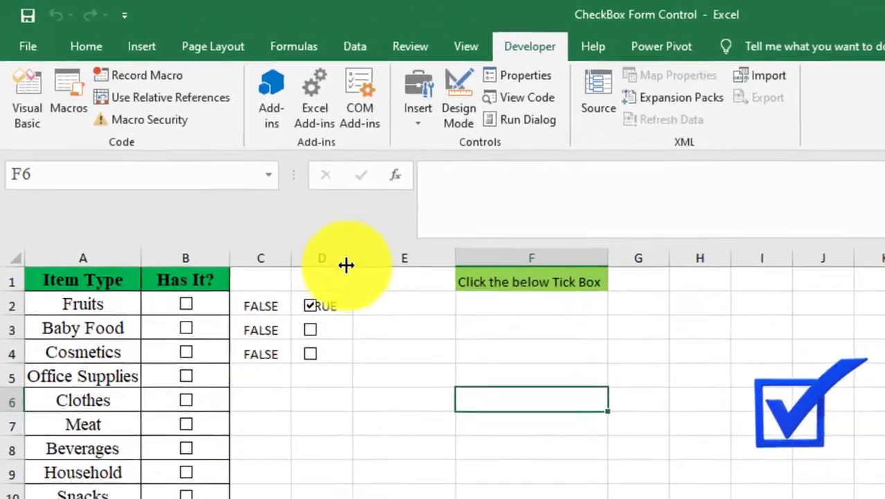
pyautogui.moveTo(286, 200); pyautogui.dragTo(307, 201)
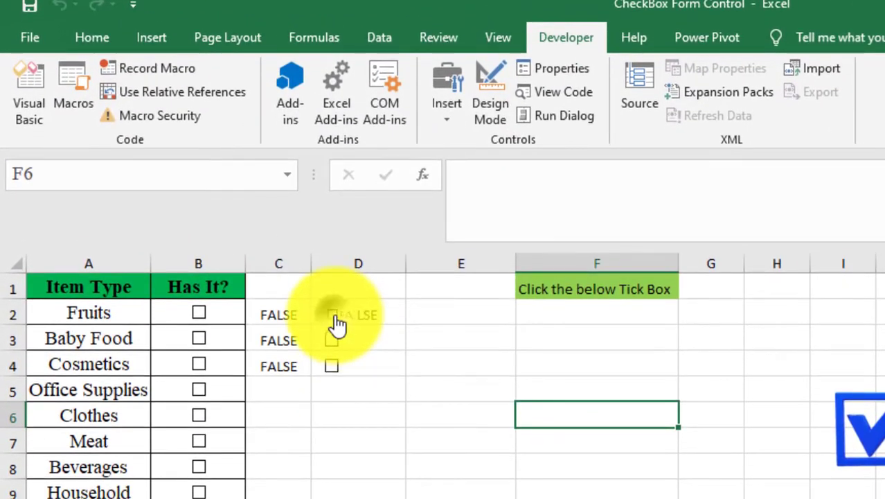
pyautogui.click(336, 318)
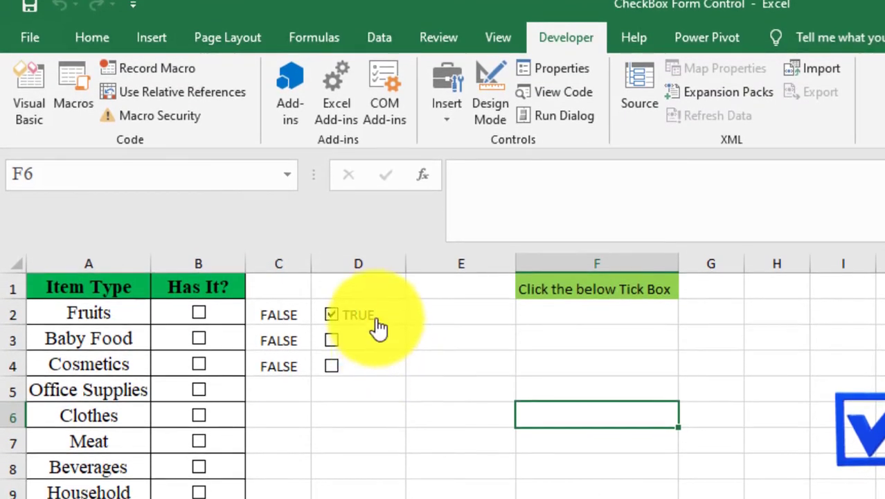
# - Set cell D2's font colour to white and its fill to No Fill to hide the linked value
pyautogui.click(379, 317)
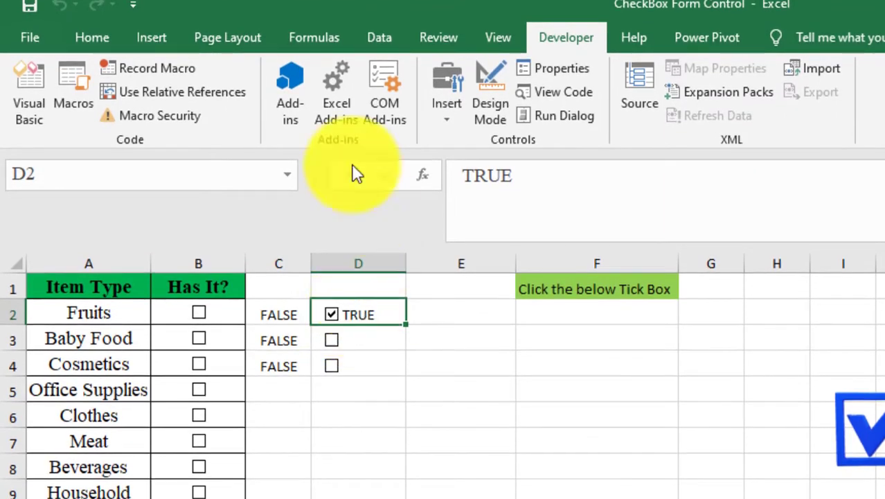
pyautogui.click(76, 43)
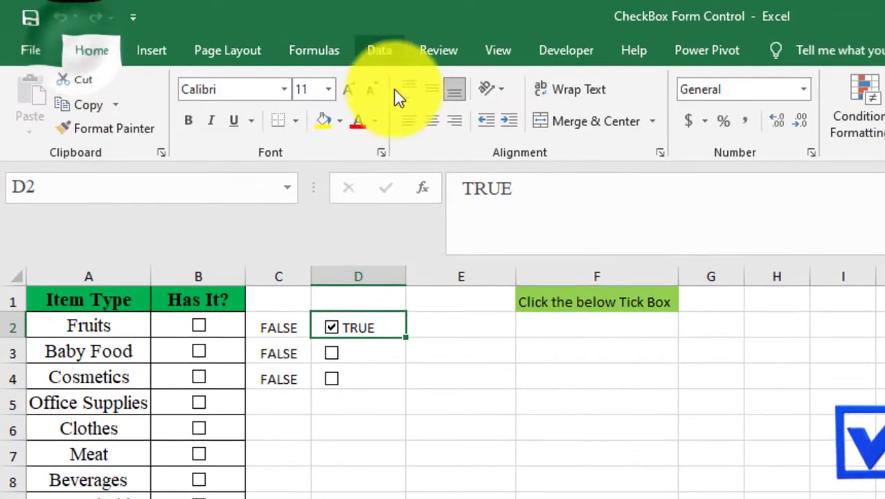
pyautogui.click(374, 122)
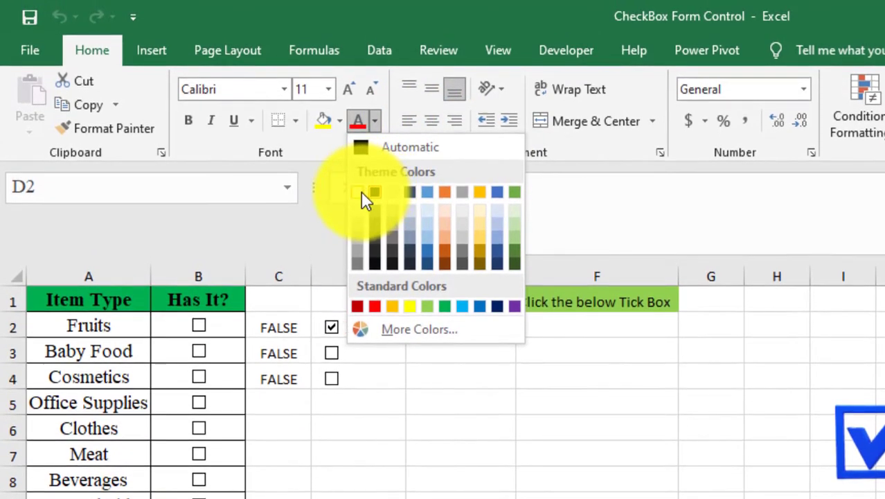
pyautogui.click(361, 191)
pyautogui.click(339, 120)
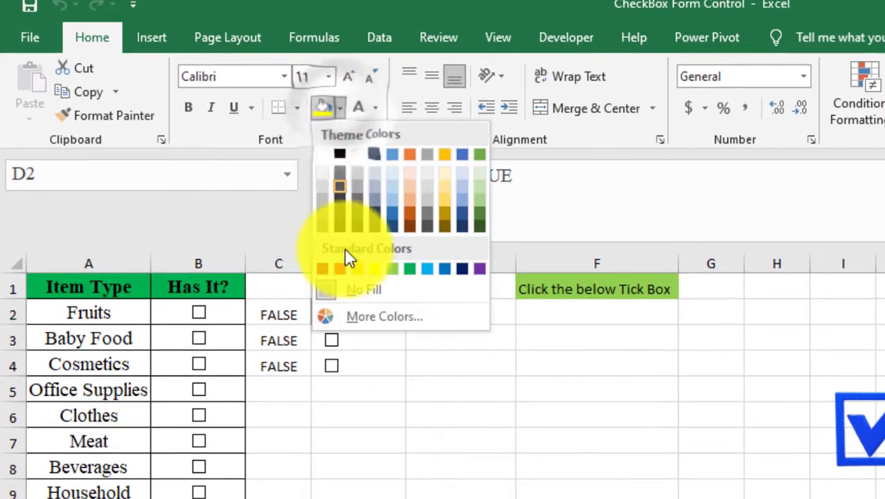
pyautogui.click(366, 291)
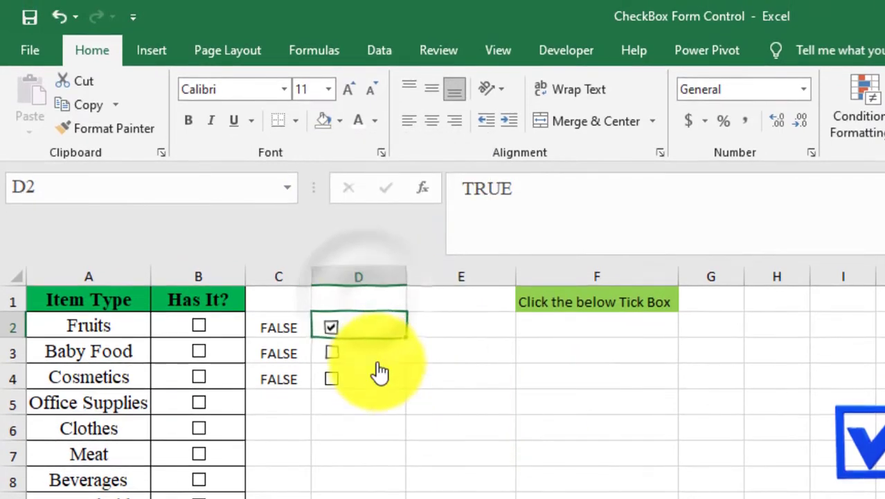
# - Toggle the D2 check box on and off to test it
pyautogui.click(332, 327)
pyautogui.click(331, 327)
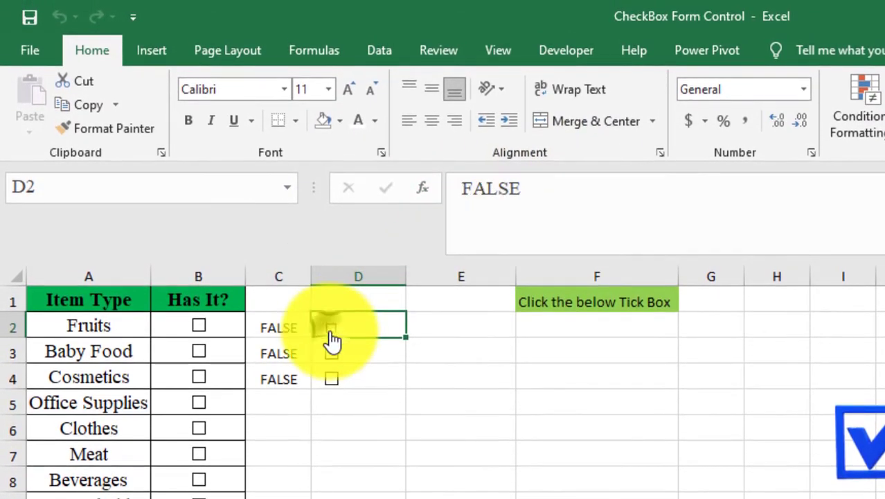
pyautogui.click(332, 330)
pyautogui.click(332, 330)
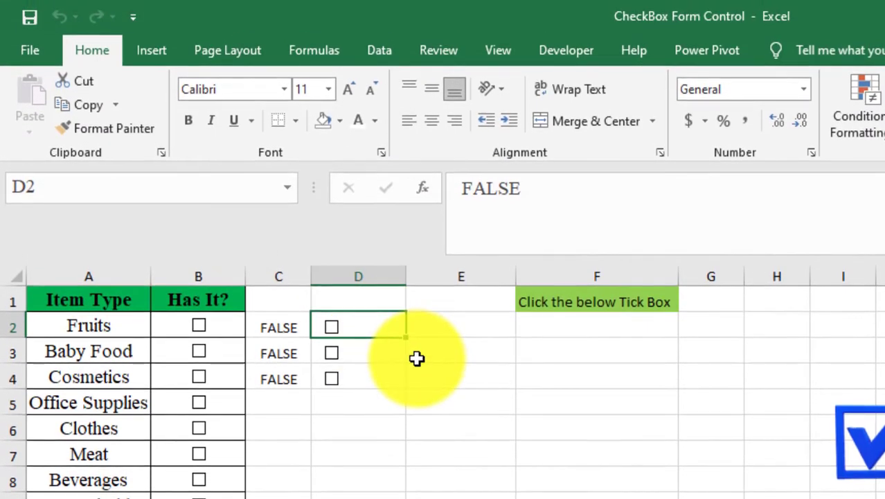
pyautogui.click(486, 332)
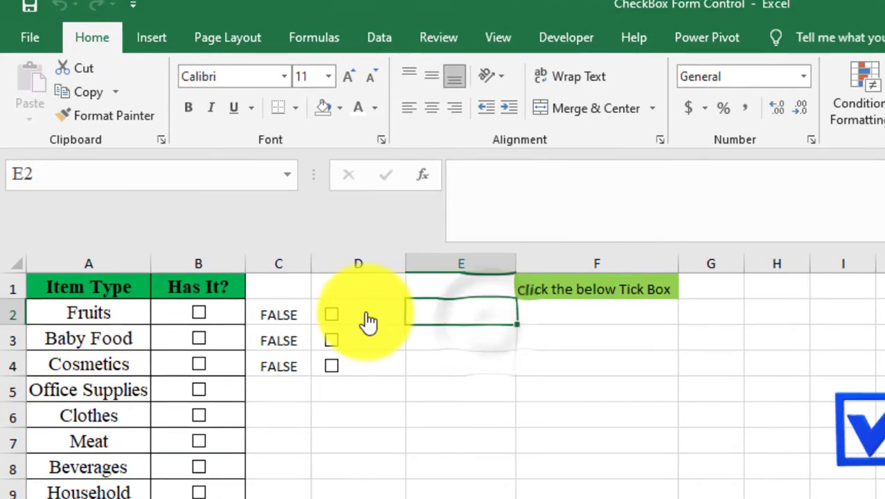
# - Set the D2 check box's cell link back to C2
pyautogui.rightClick(343, 316)
pyautogui.click(427, 496)
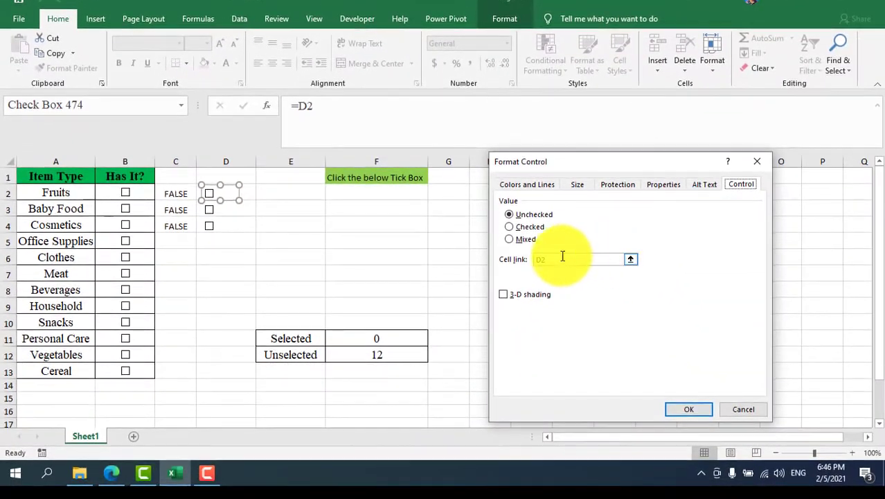
pyautogui.click(562, 258)
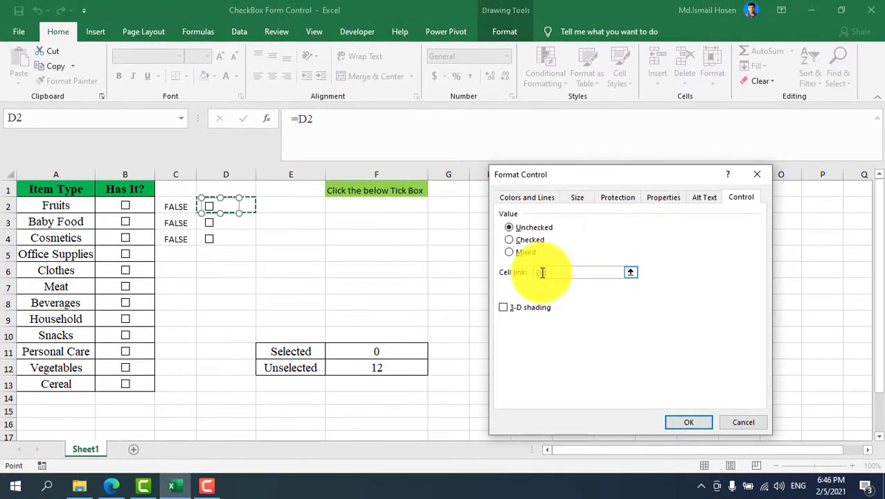
pyautogui.press('BackSpace')
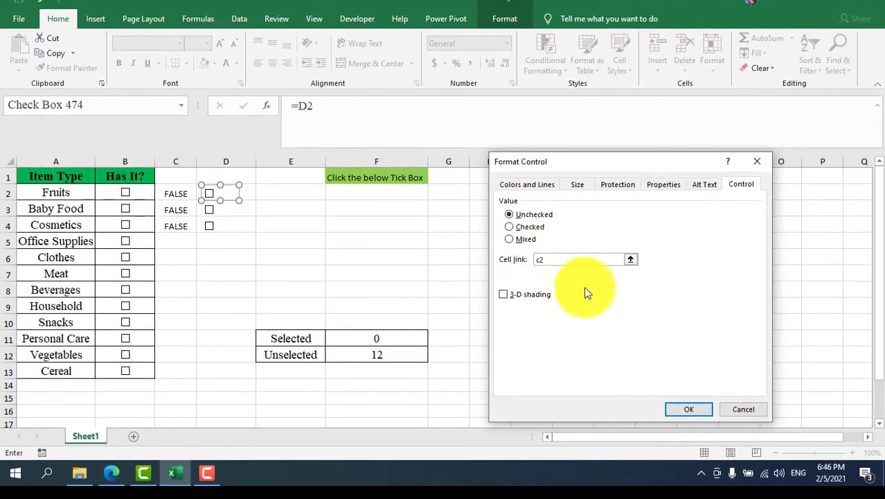
pyautogui.write('c')
pyautogui.press('Return')
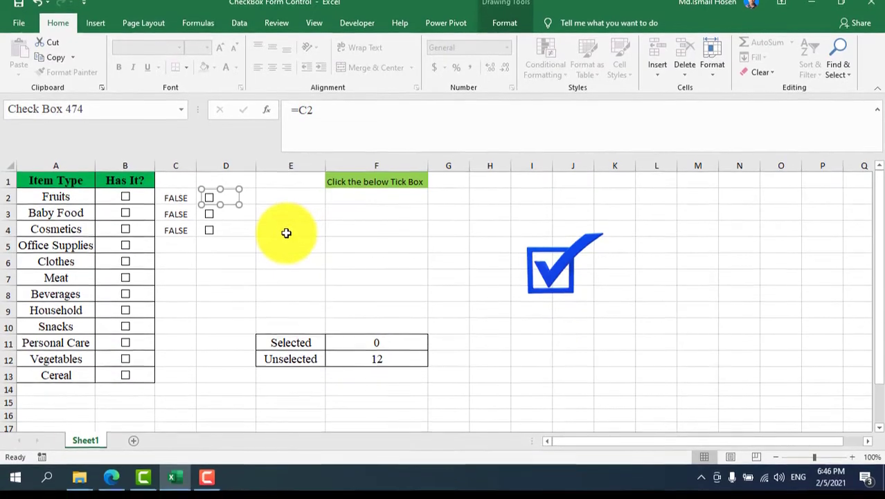
# - Inspect the COUNTIF formula counting "True" in B2:B13 for the Selected total and toggle a Has It? check box to test the counts
pyautogui.click(288, 238)
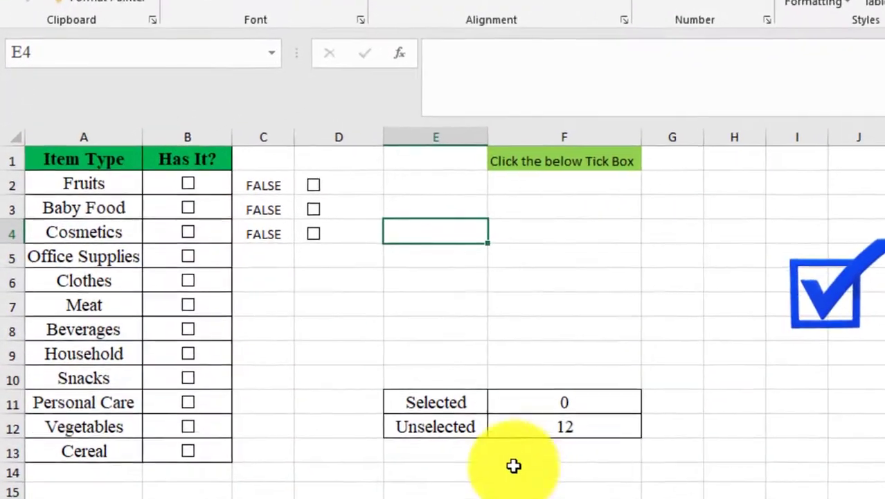
pyautogui.click(561, 401)
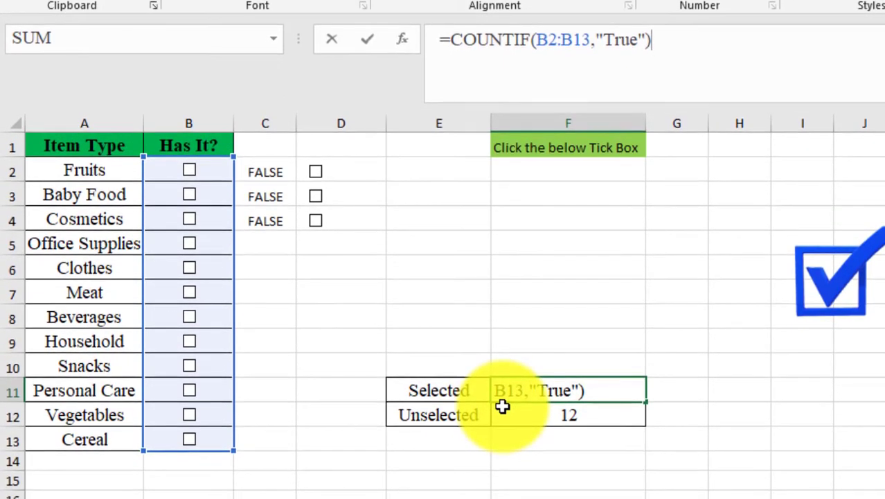
pyautogui.press('Return')
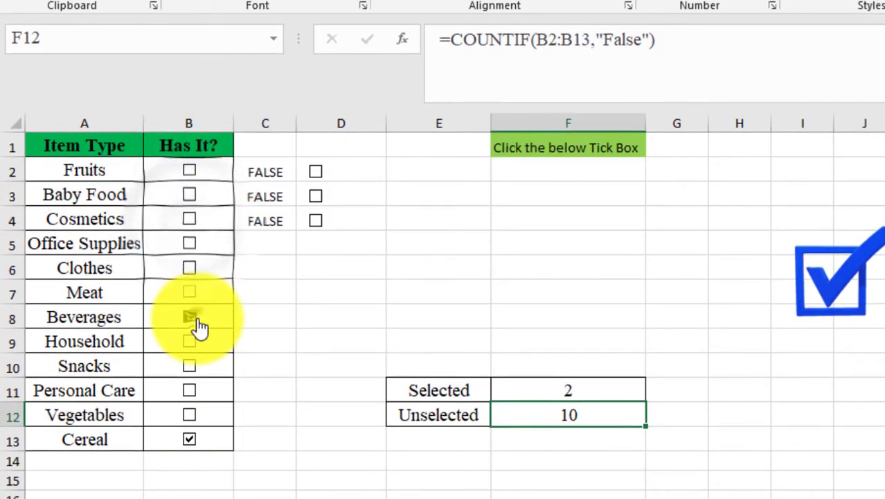
pyautogui.click(196, 320)
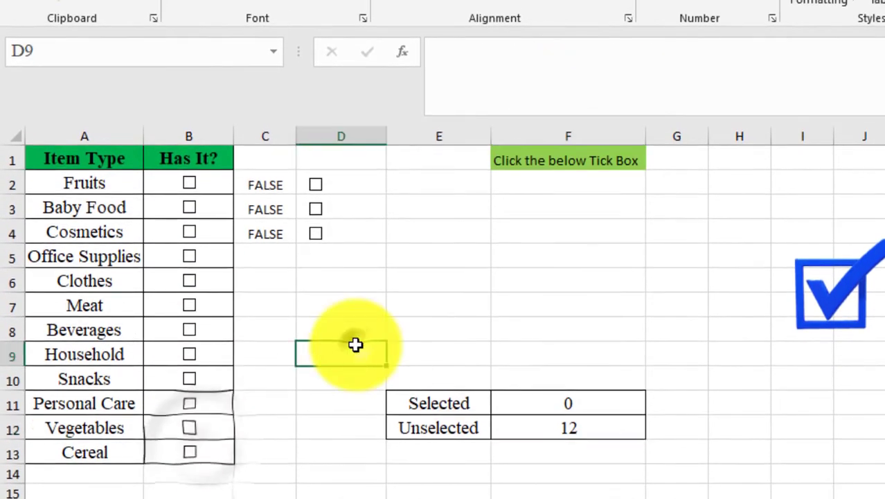
# - Clear the linked values from the range C2:D6 beside the test check boxes
pyautogui.moveTo(263, 185); pyautogui.dragTo(371, 273)
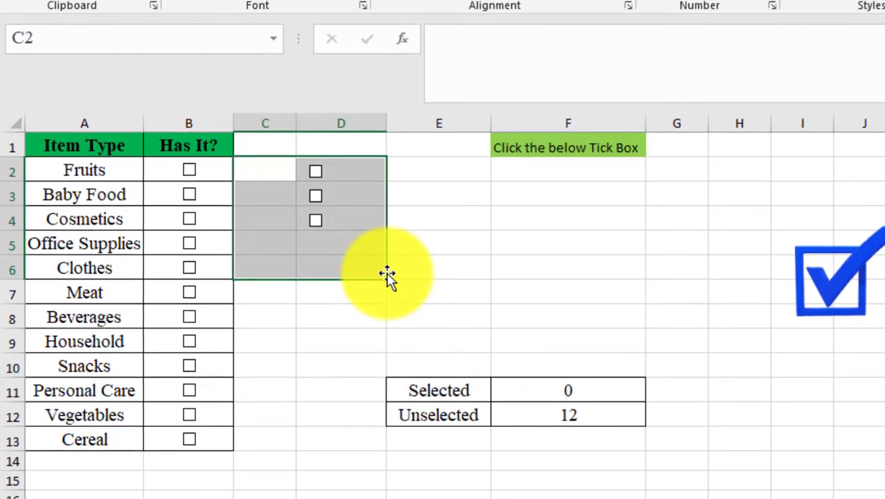
pyautogui.click(495, 267)
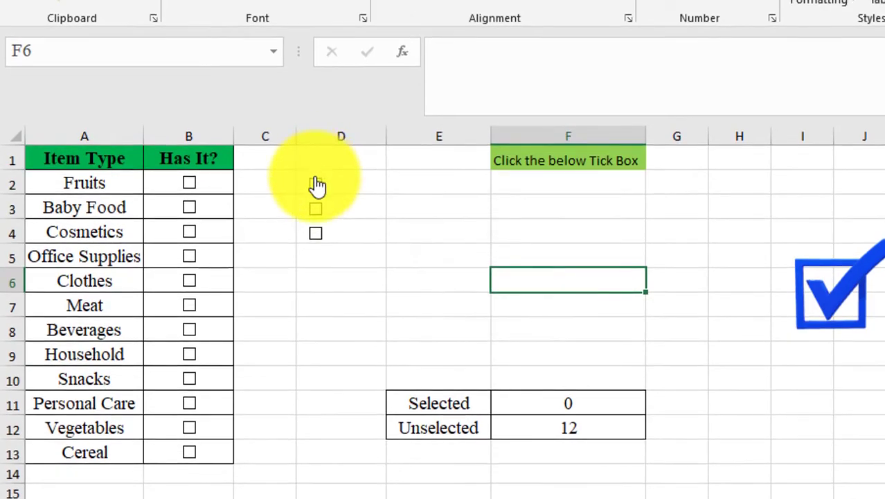
# - Delete all check boxes from Sheet1 by running the macro on the blue tick image, confirm, and run it once more
pyautogui.rightClick(316, 186)
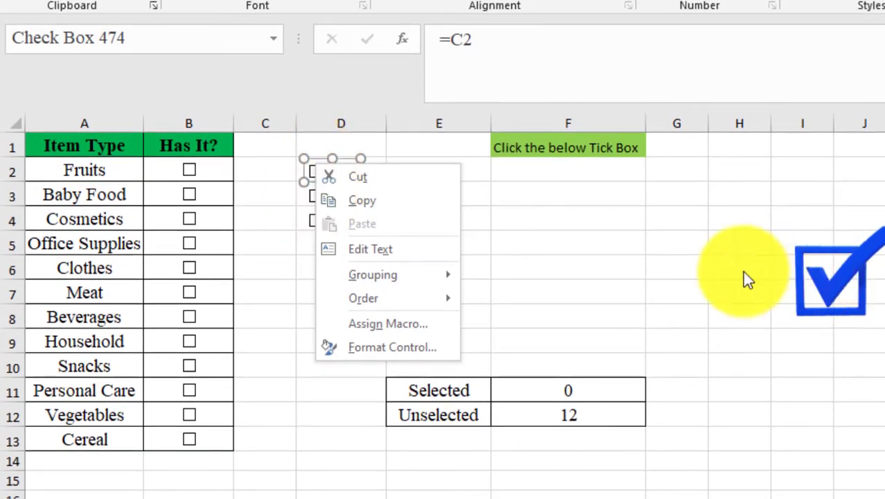
pyautogui.click(823, 277)
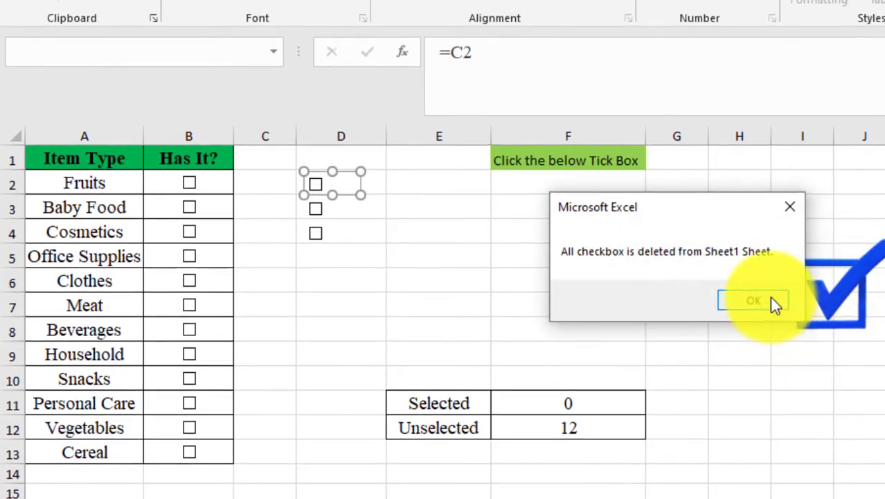
pyautogui.click(772, 302)
pyautogui.click(770, 299)
pyautogui.click(341, 213)
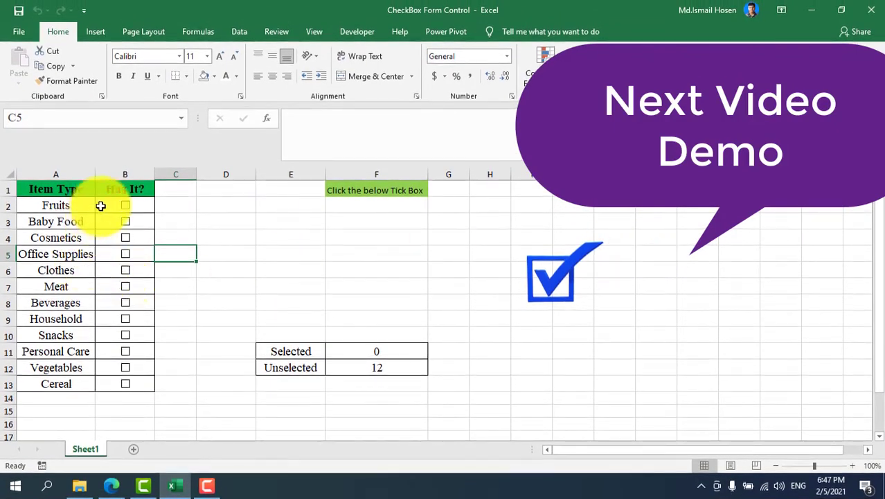
pyautogui.click(545, 266)
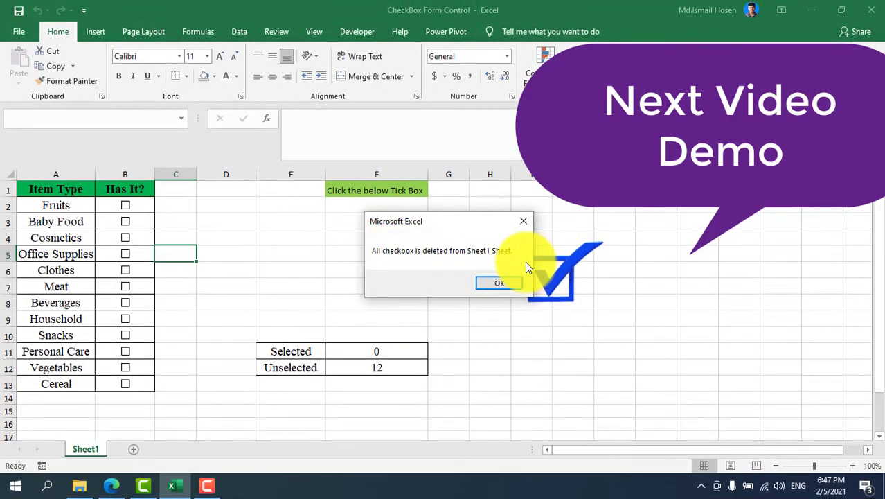